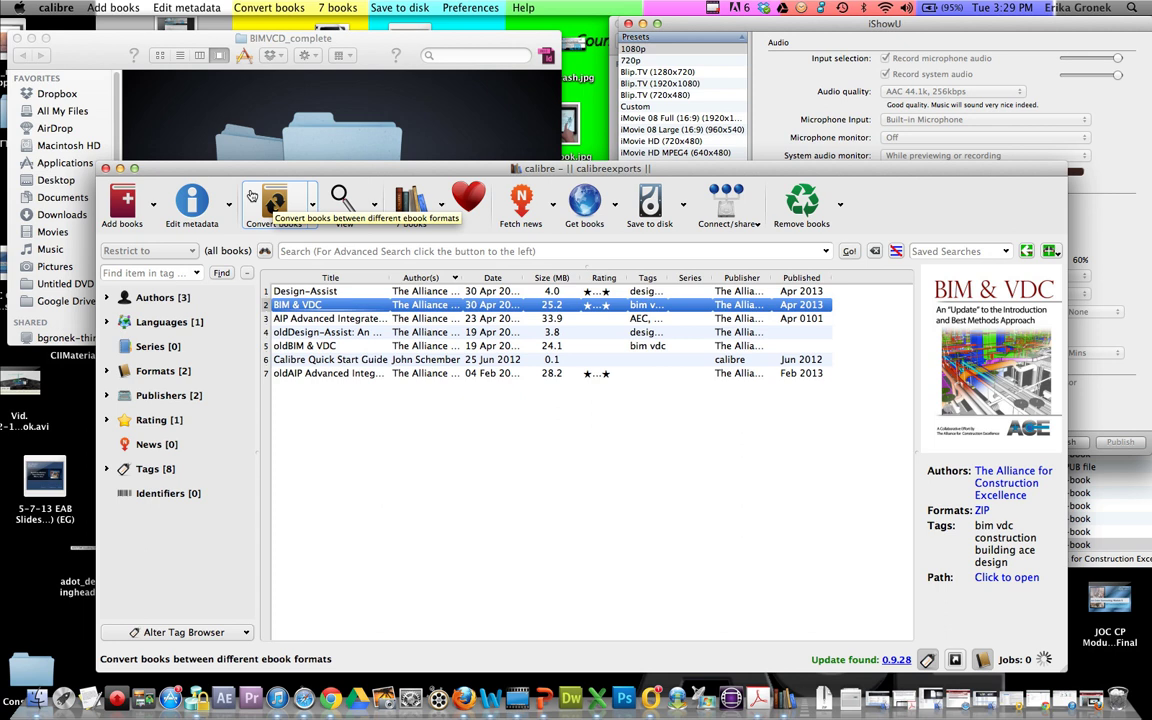
Open the conversion settings for BIM & VDC and review its metadata and the available output formats, keeping EPUB.
left_click(251, 194)
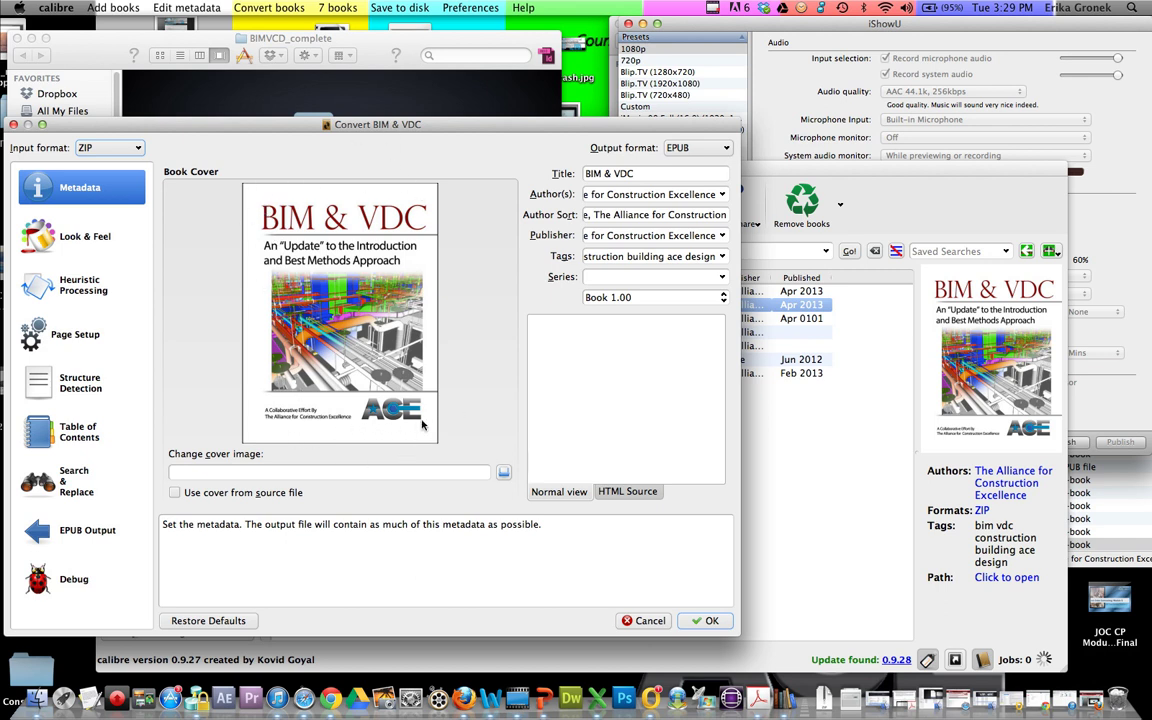
left_click(628, 206)
left_click(626, 235)
left_click(616, 279)
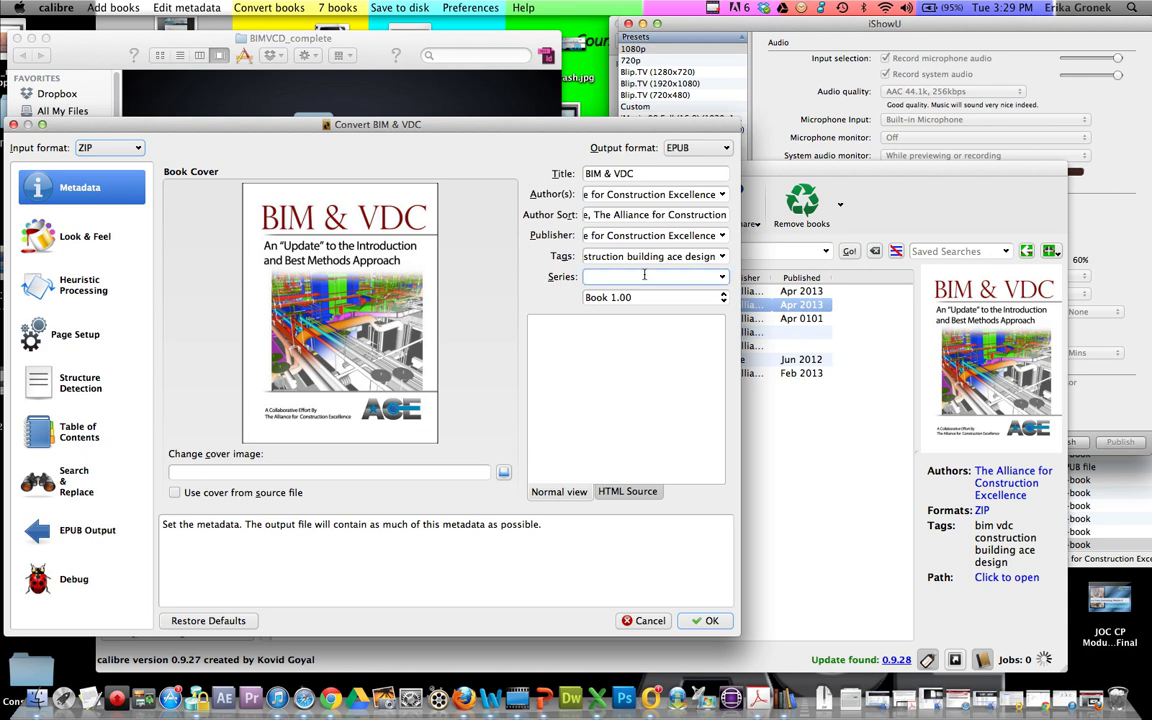
left_click(727, 150)
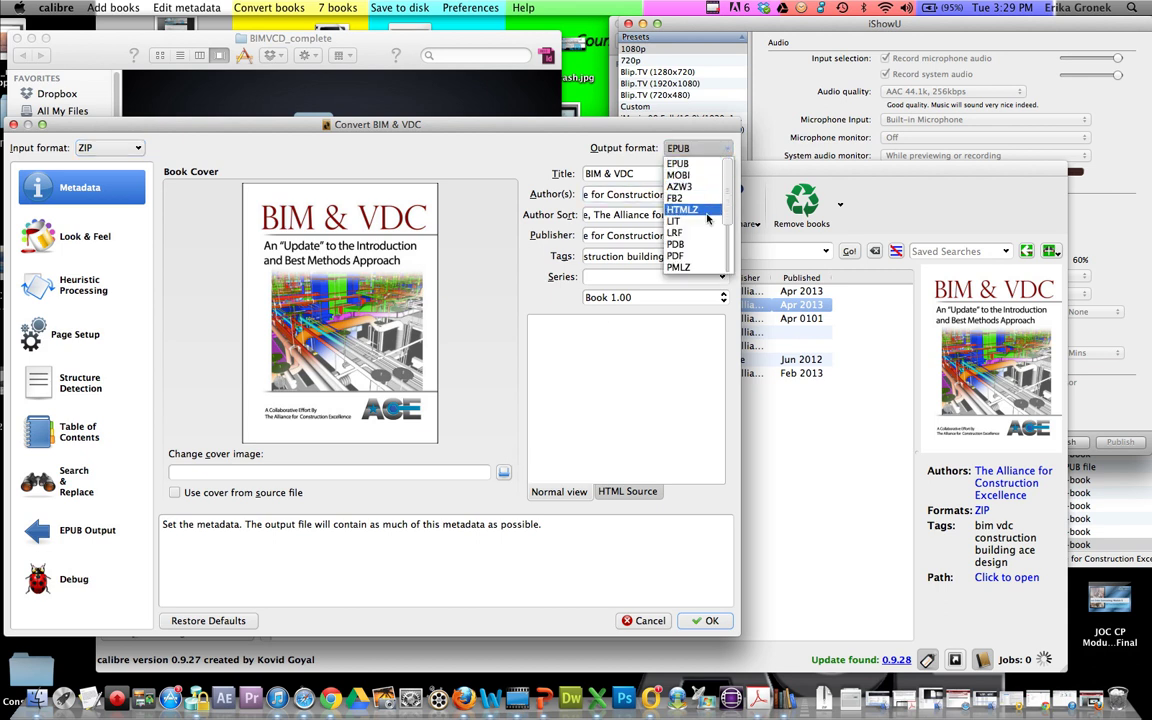
scroll(727, 199, "down", 5)
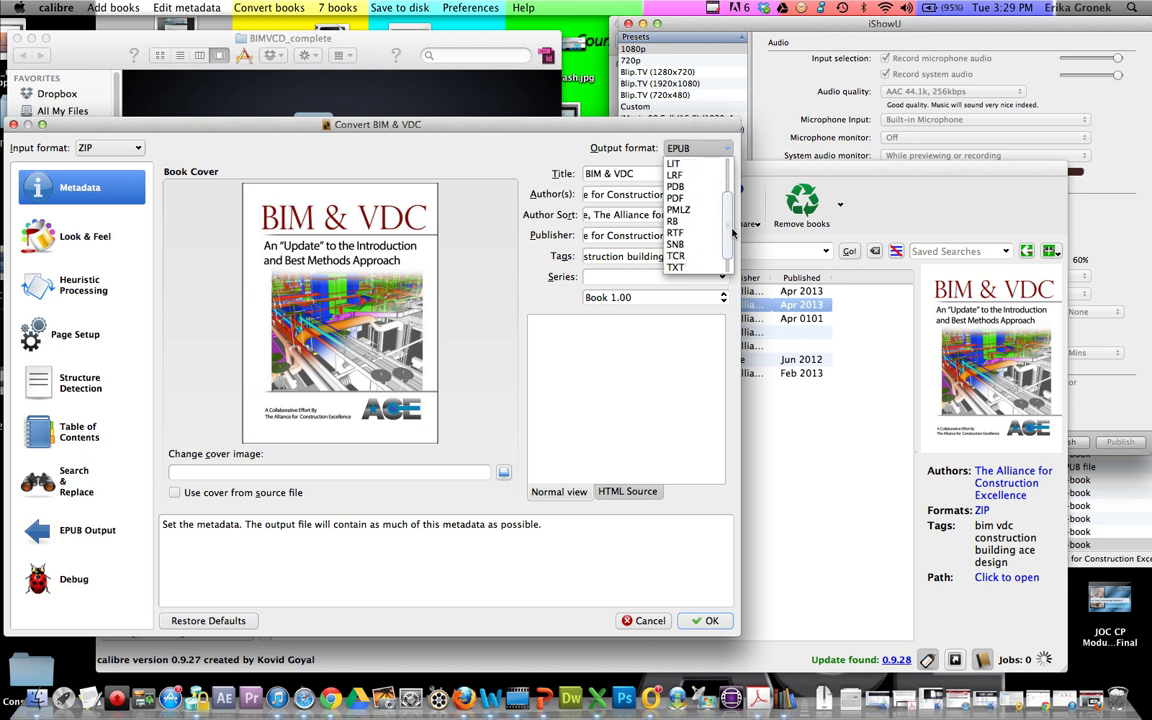
scroll(700, 220, "up", 5)
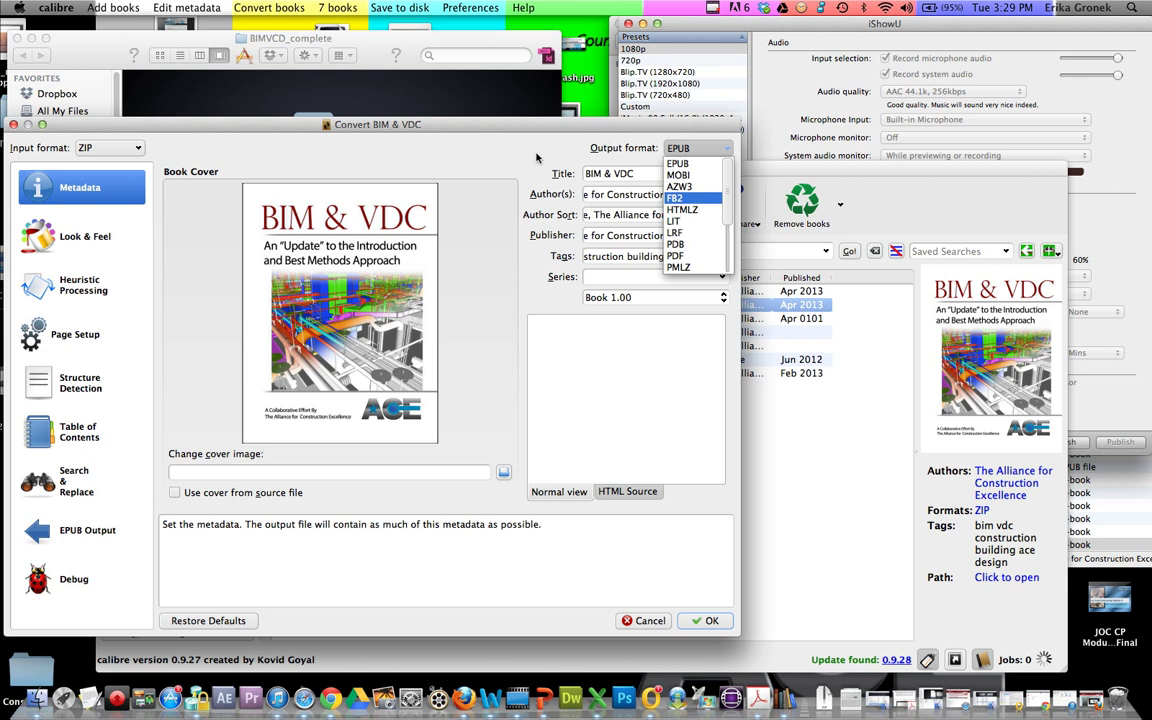
left_click(494, 140)
Choose Arial as the embedded font family in the conversion's Look & Feel settings.
left_click(62, 249)
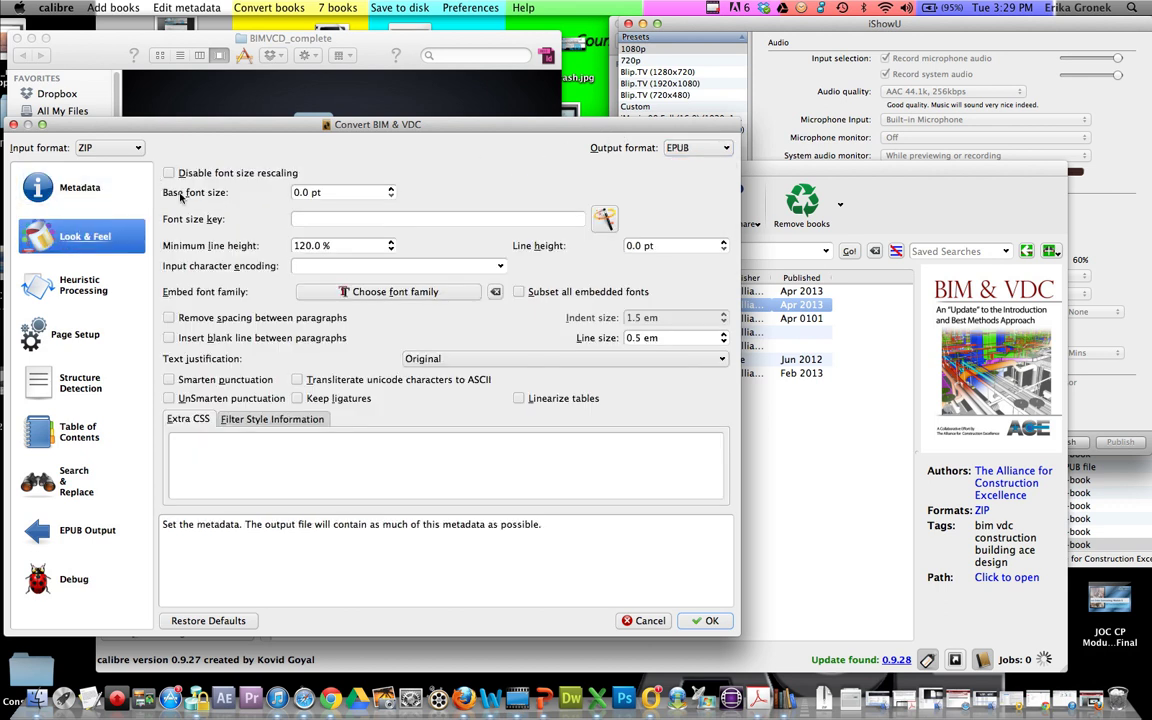
left_click(345, 291)
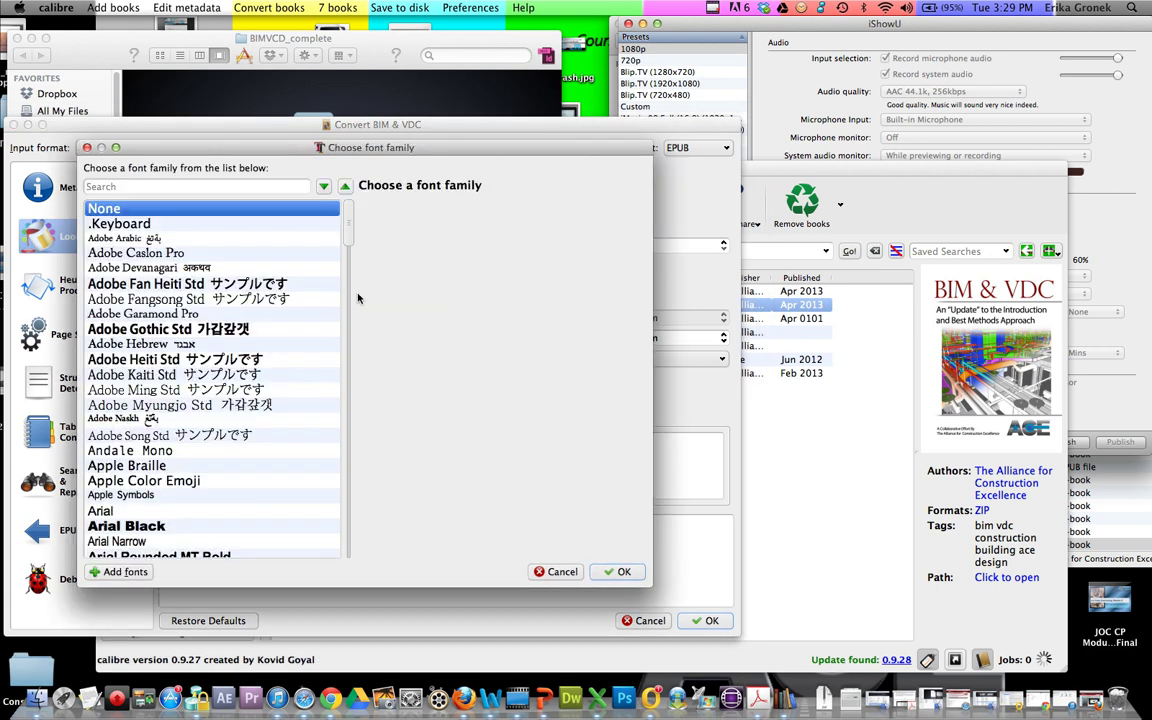
left_click(130, 511)
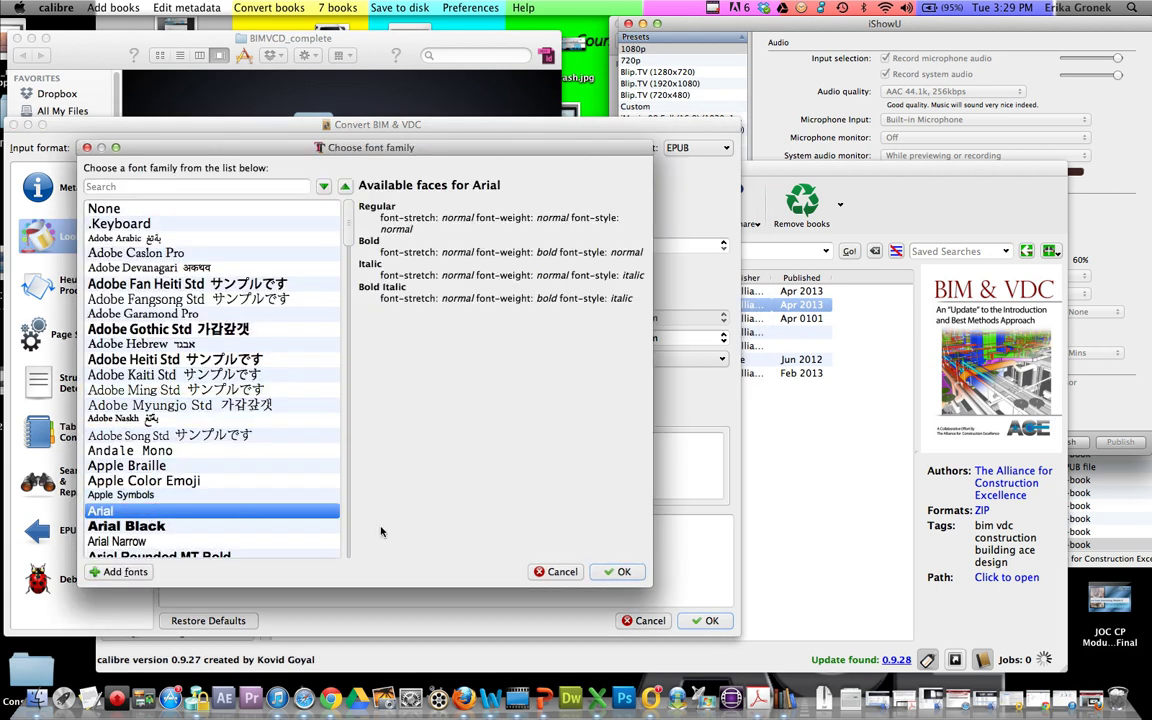
left_click(612, 571)
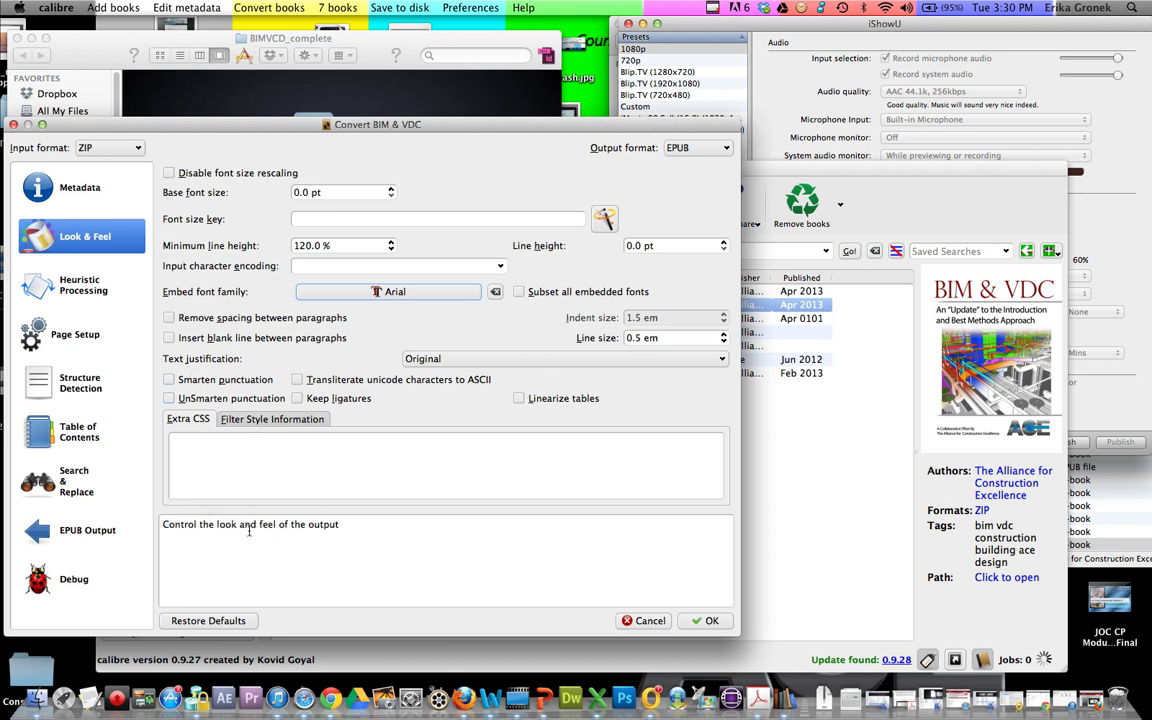
Enable heuristic processing but turn off line unwrapping, chapter heading detection, heading renumbering, blank-line deletion, scene-break formatting, hyphen removal and italicizing.
left_click(78, 293)
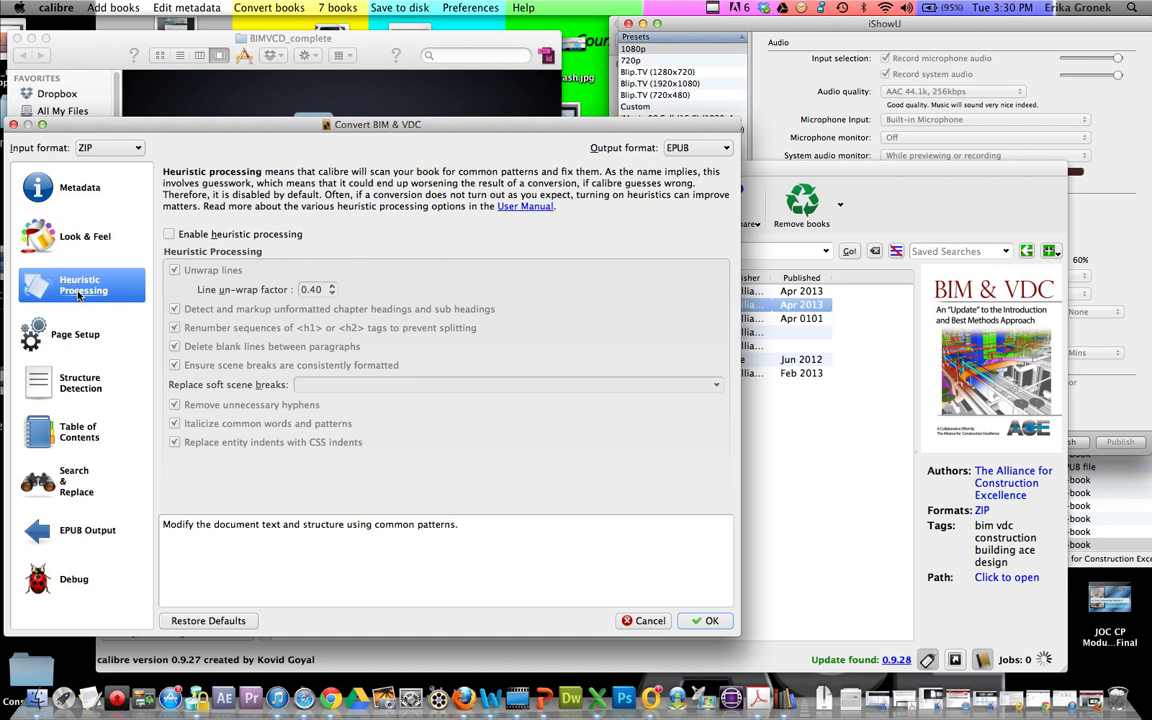
left_click(169, 234)
left_click(174, 271)
left_click(175, 328)
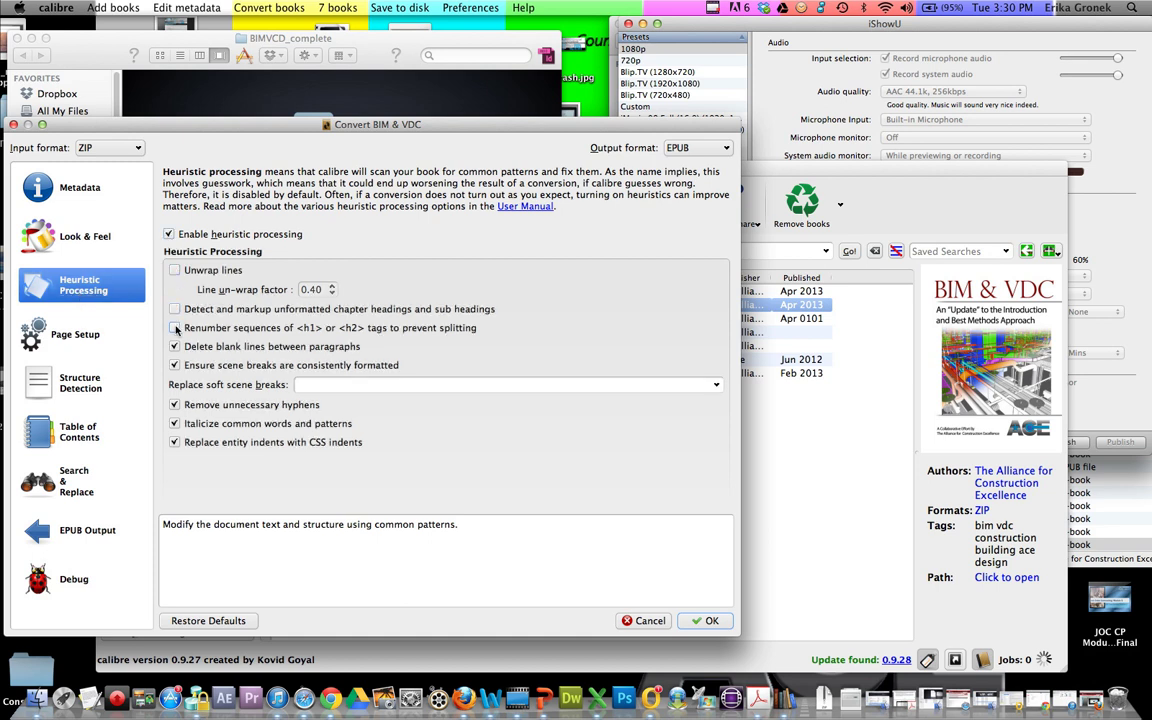
left_click(175, 347)
left_click(175, 365)
left_click(175, 405)
left_click(175, 424)
Check the page setup, disable fake margin removal in Structure Detection and set the chapter mark to none.
left_click(64, 334)
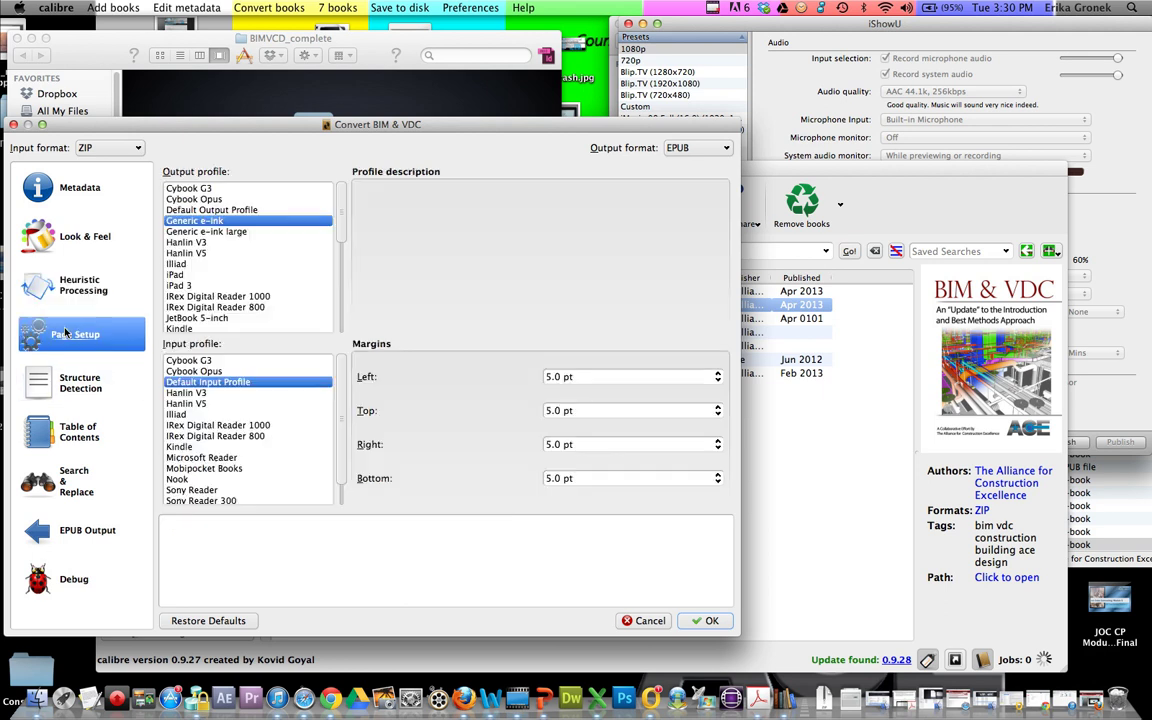
left_click(72, 395)
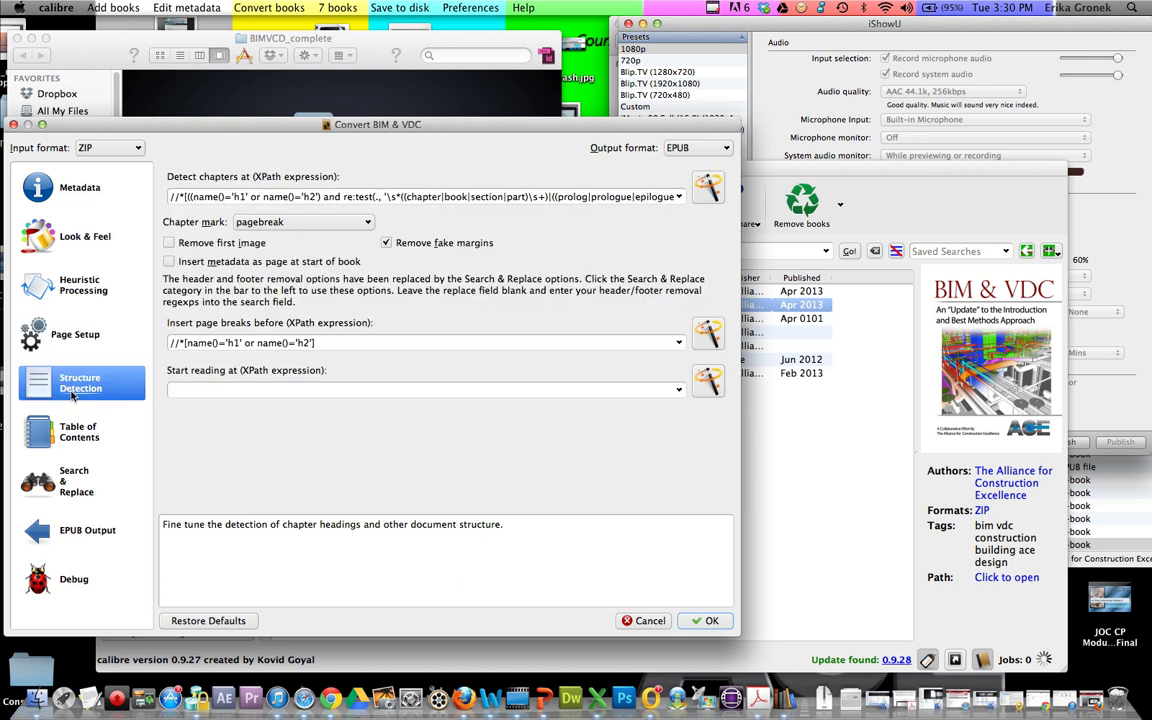
left_click(386, 243)
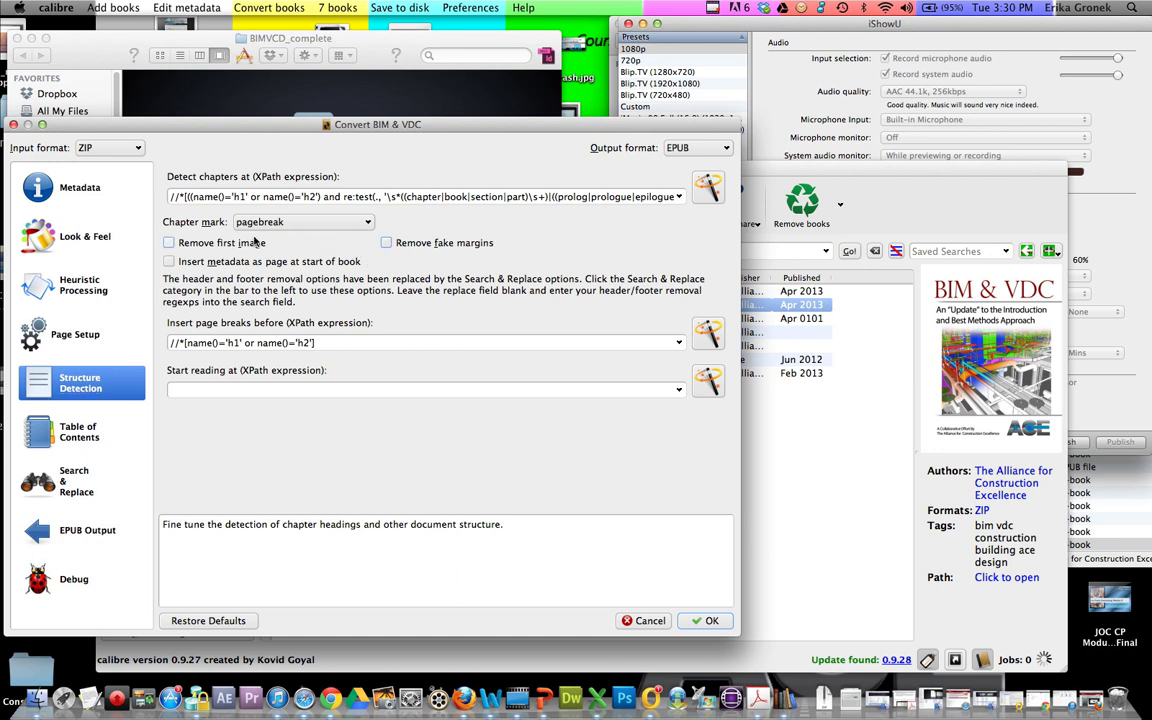
left_click(258, 224)
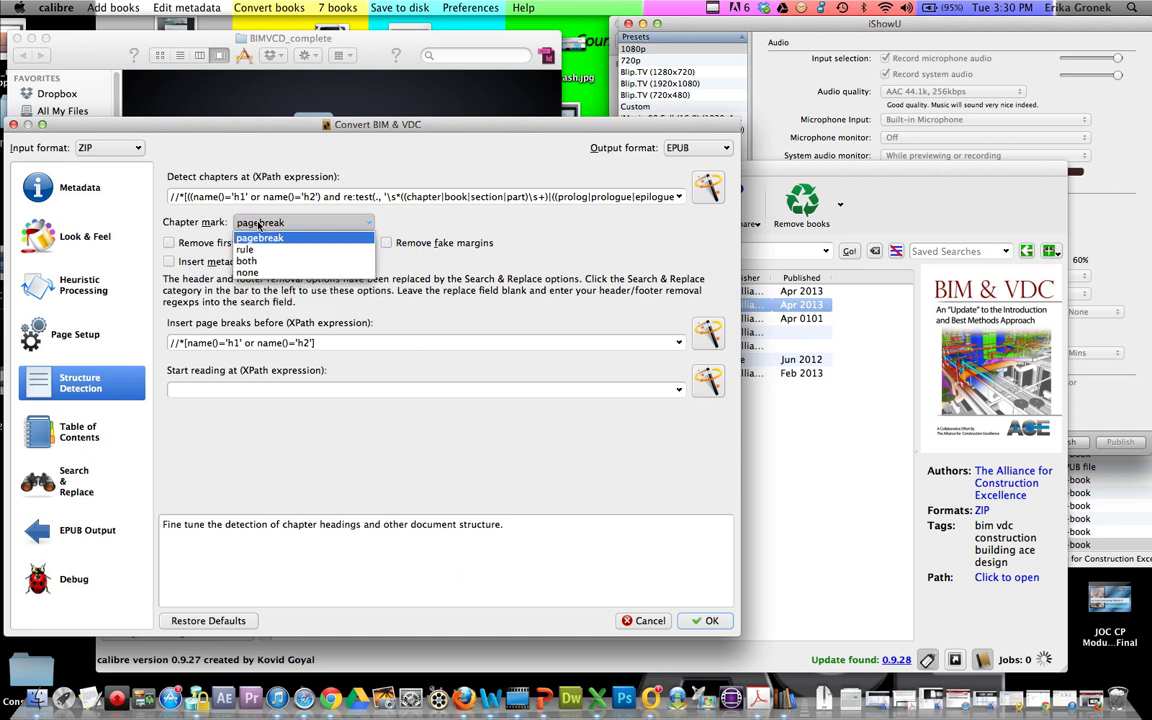
left_click(247, 272)
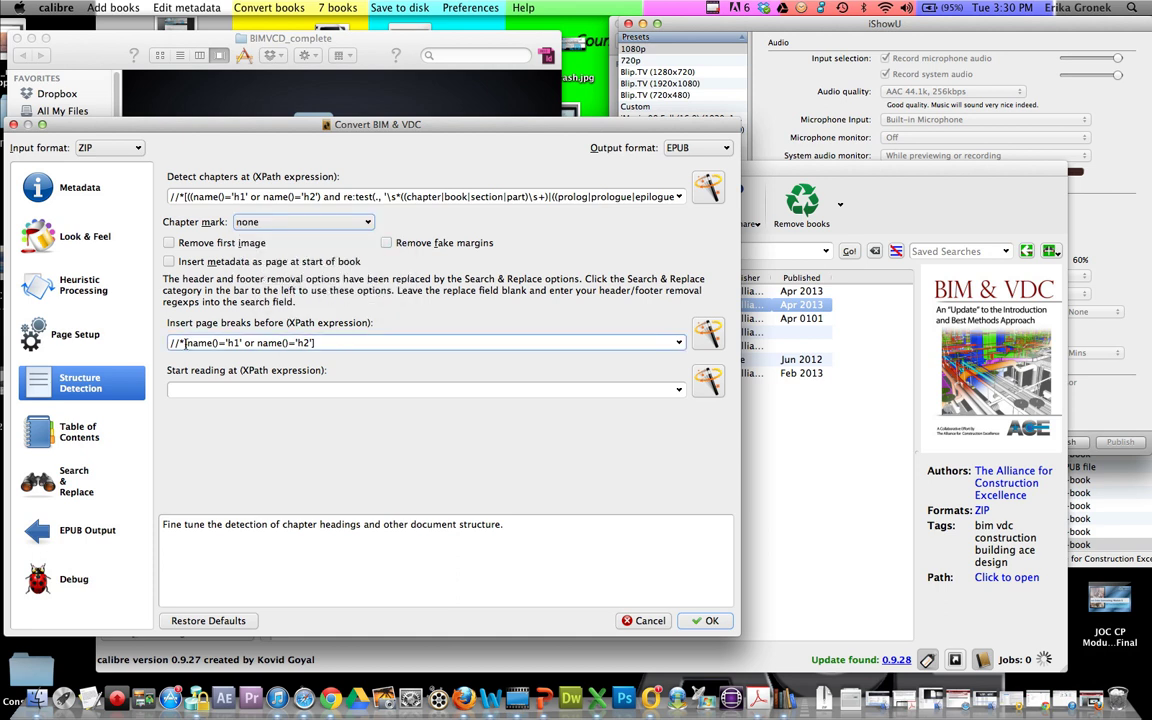
Force the auto-generated Table of Contents and use the XPath wizard to match Level 1 TOC entries to h1 tags.
left_click(77, 433)
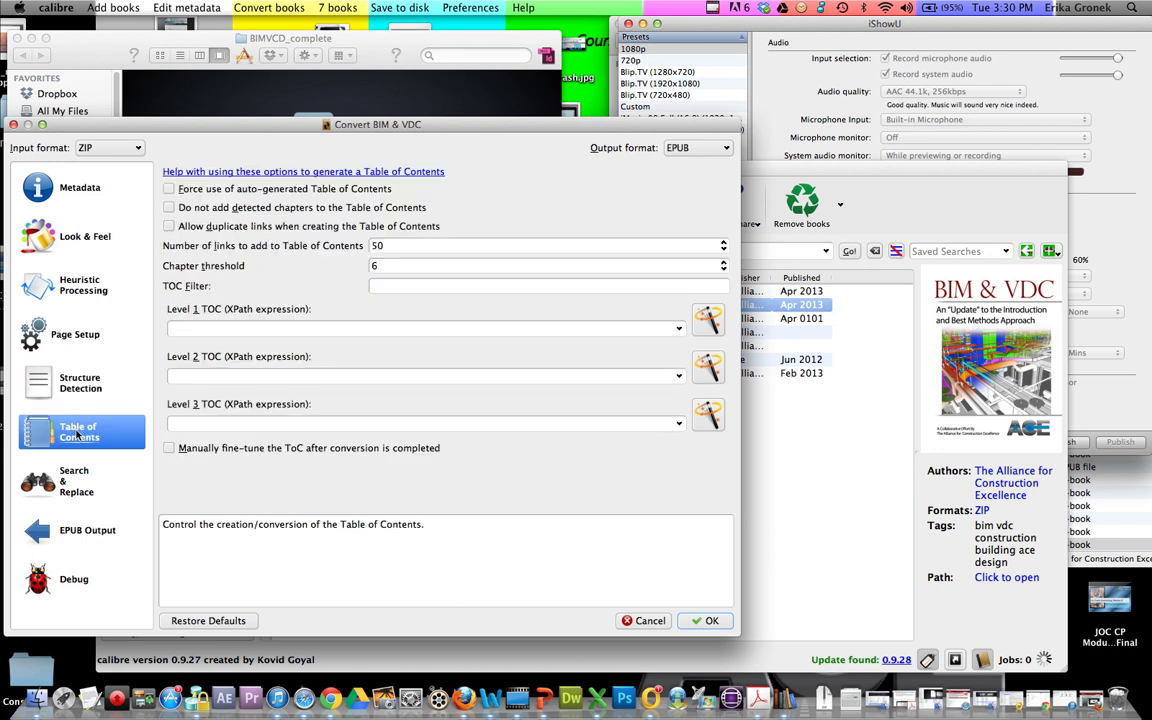
left_click(169, 190)
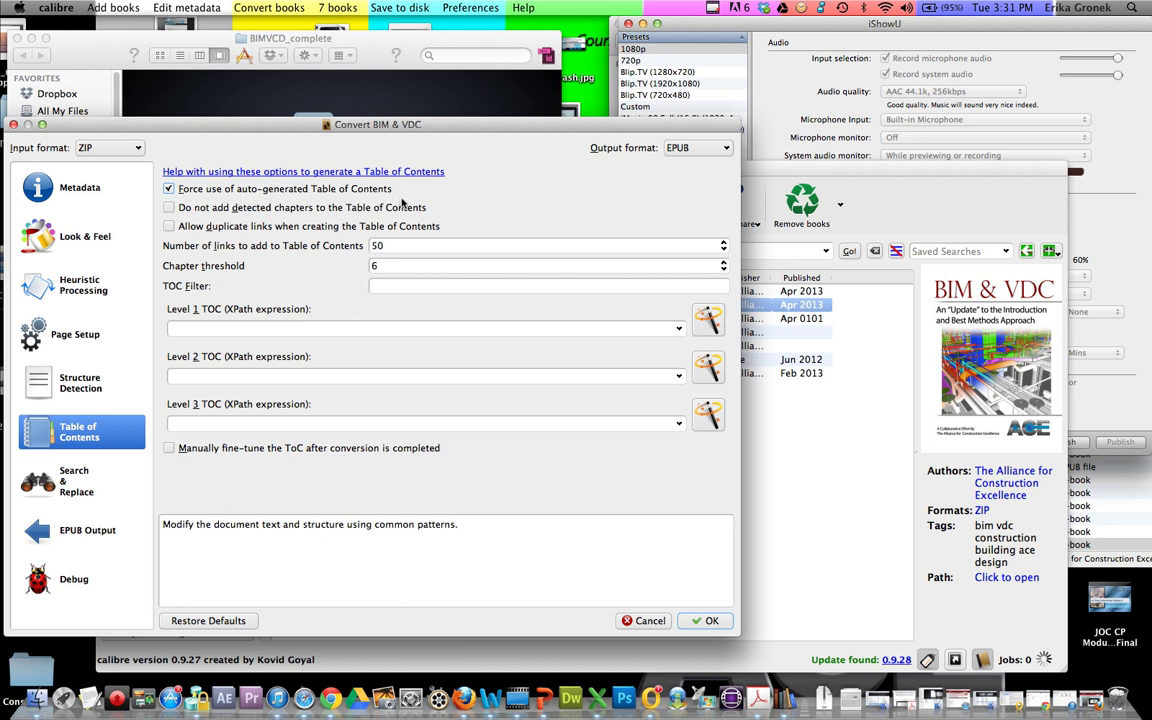
left_click(200, 326)
left_click(711, 326)
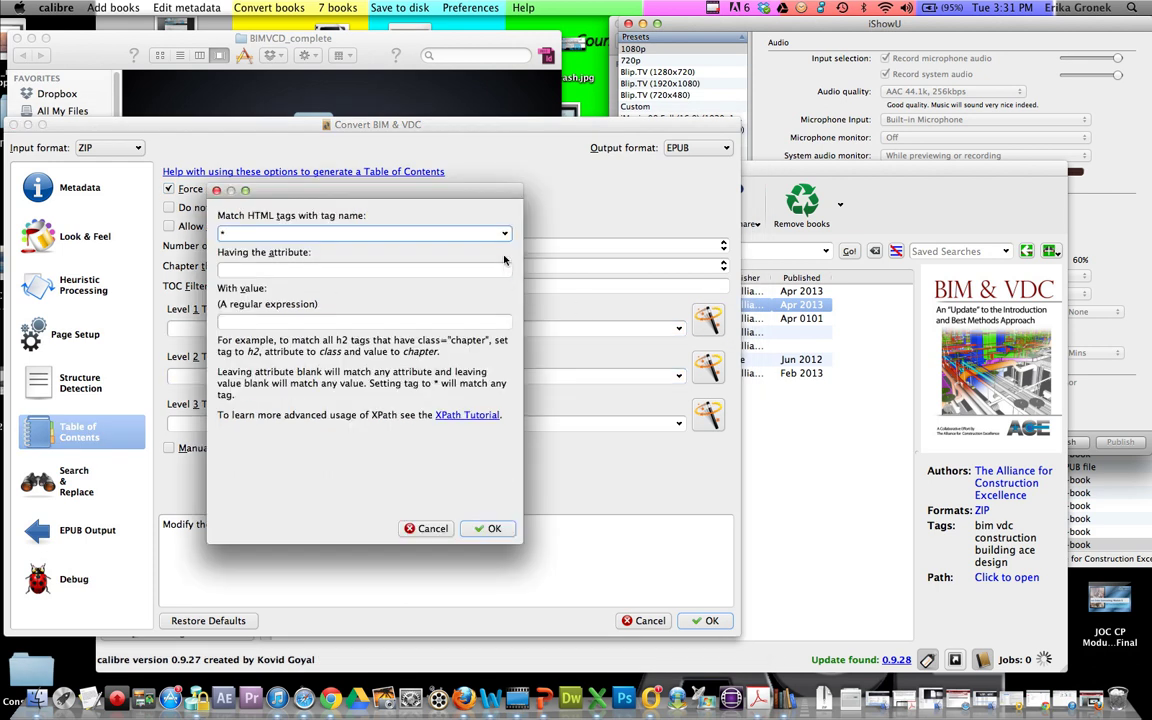
left_click(455, 232)
left_click(470, 295)
left_click(489, 528)
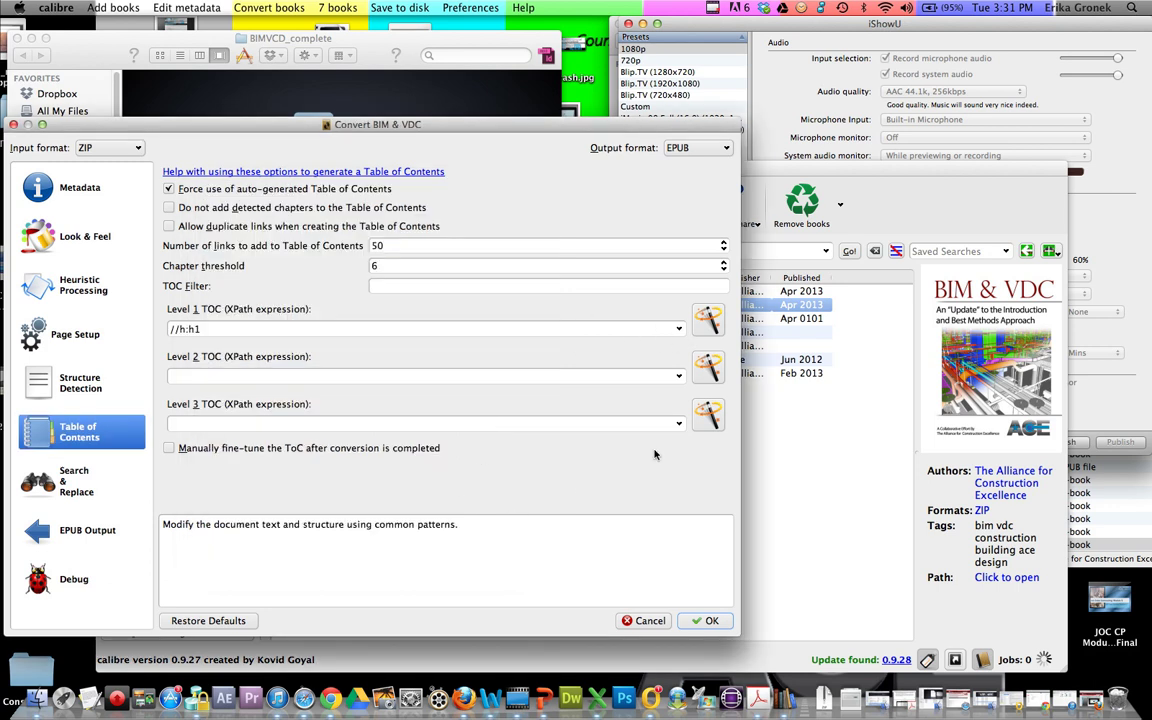
Use the XPath wizard to match Level 2 TOC entries to h2 tags and Level 3 entries to h3 tags.
left_click(700, 368)
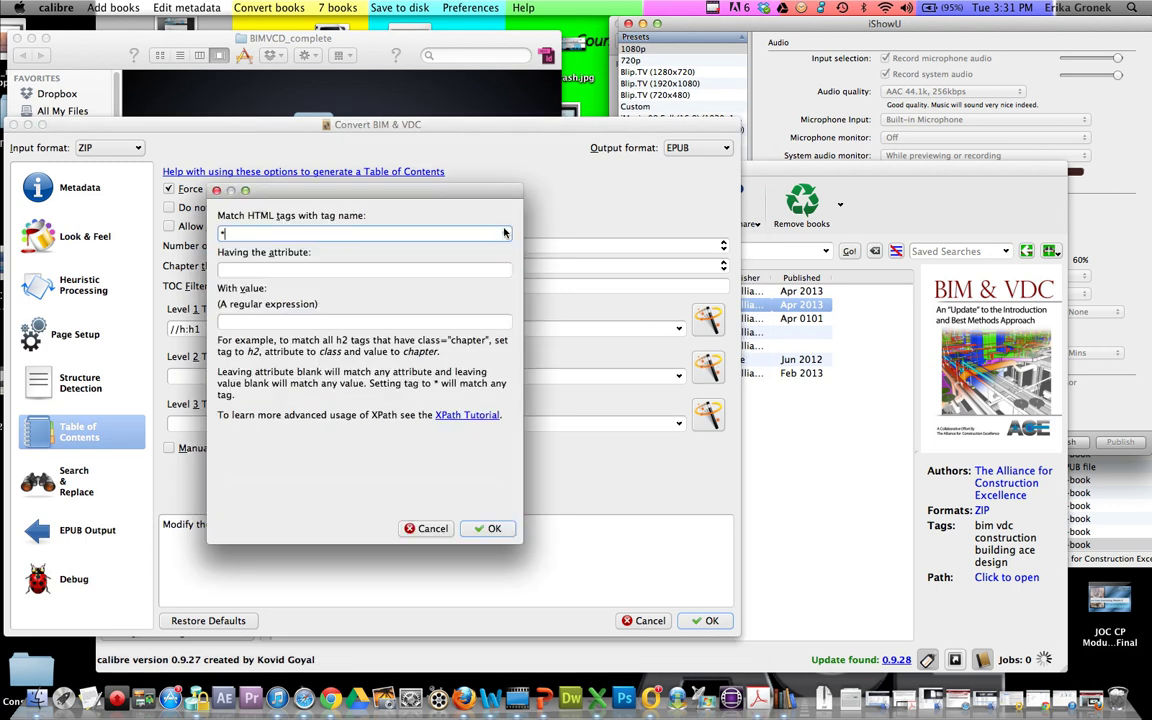
left_click(452, 232)
left_click(490, 306)
left_click(489, 528)
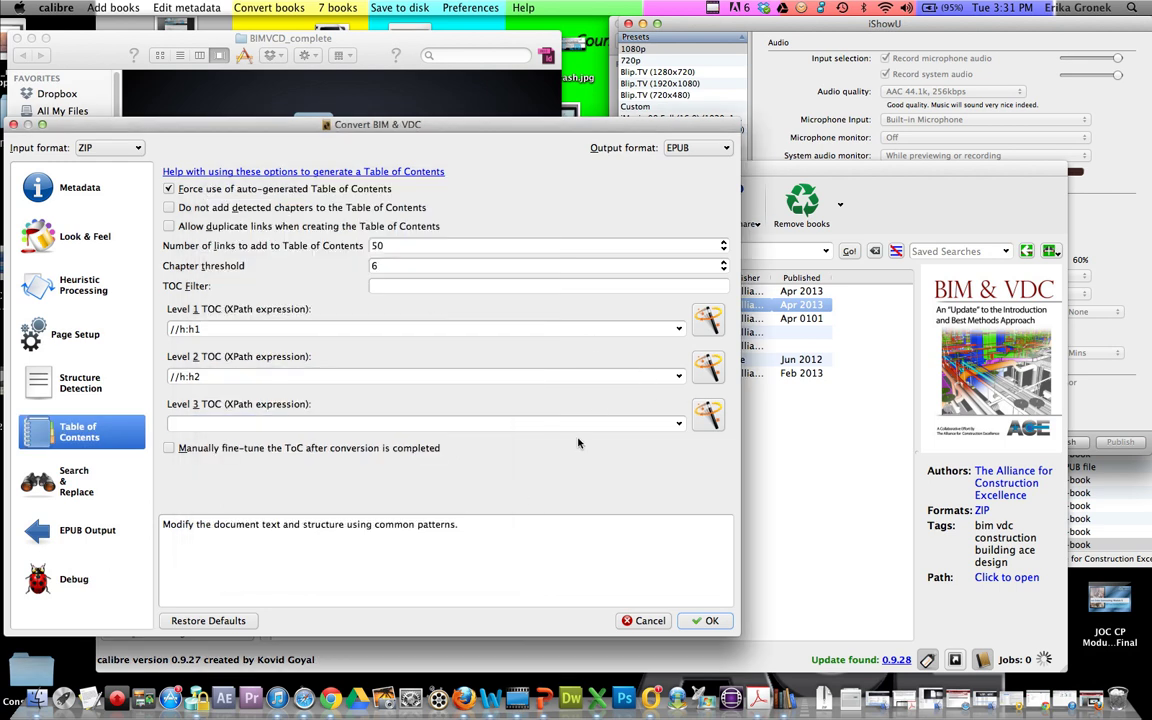
left_click(708, 414)
left_click(460, 233)
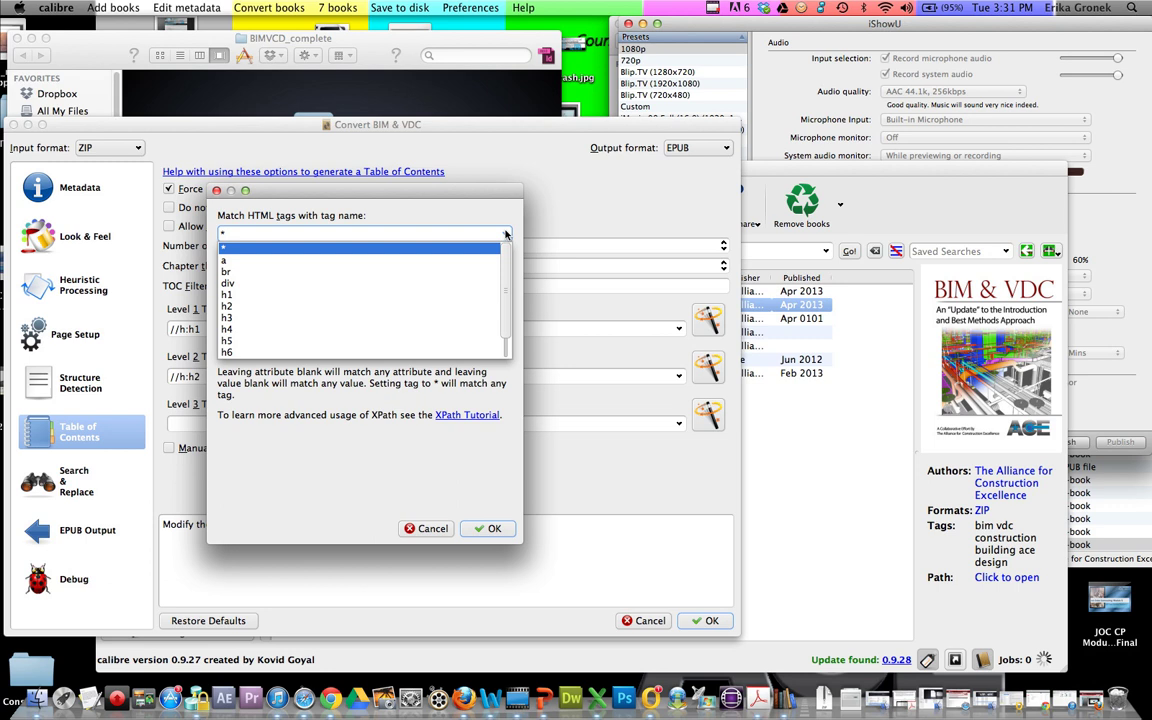
left_click(494, 317)
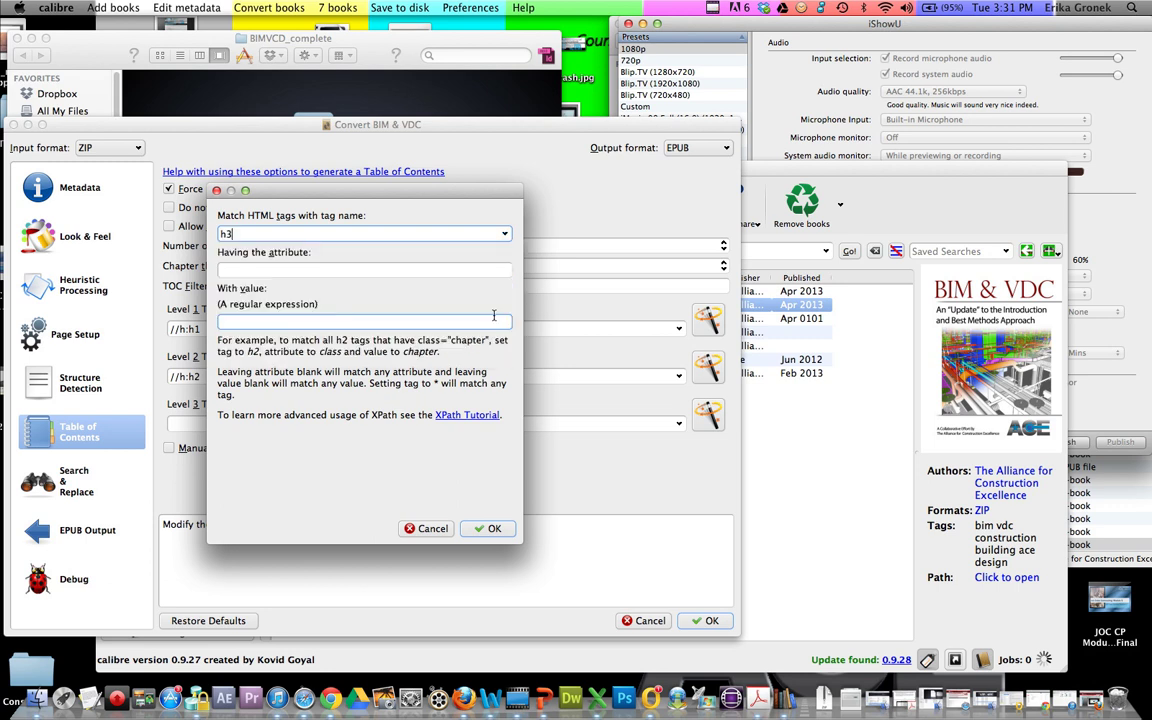
left_click(489, 528)
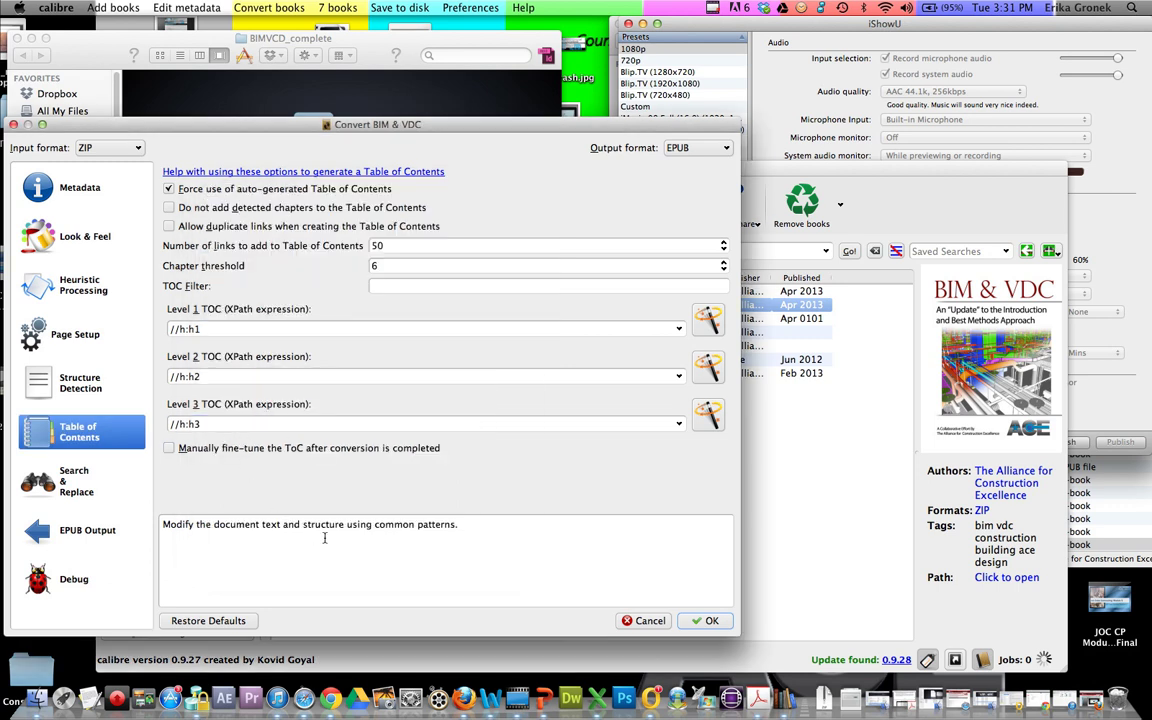
Check the Search & Replace and EPUB Output settings without changes and start the conversion.
left_click(95, 479)
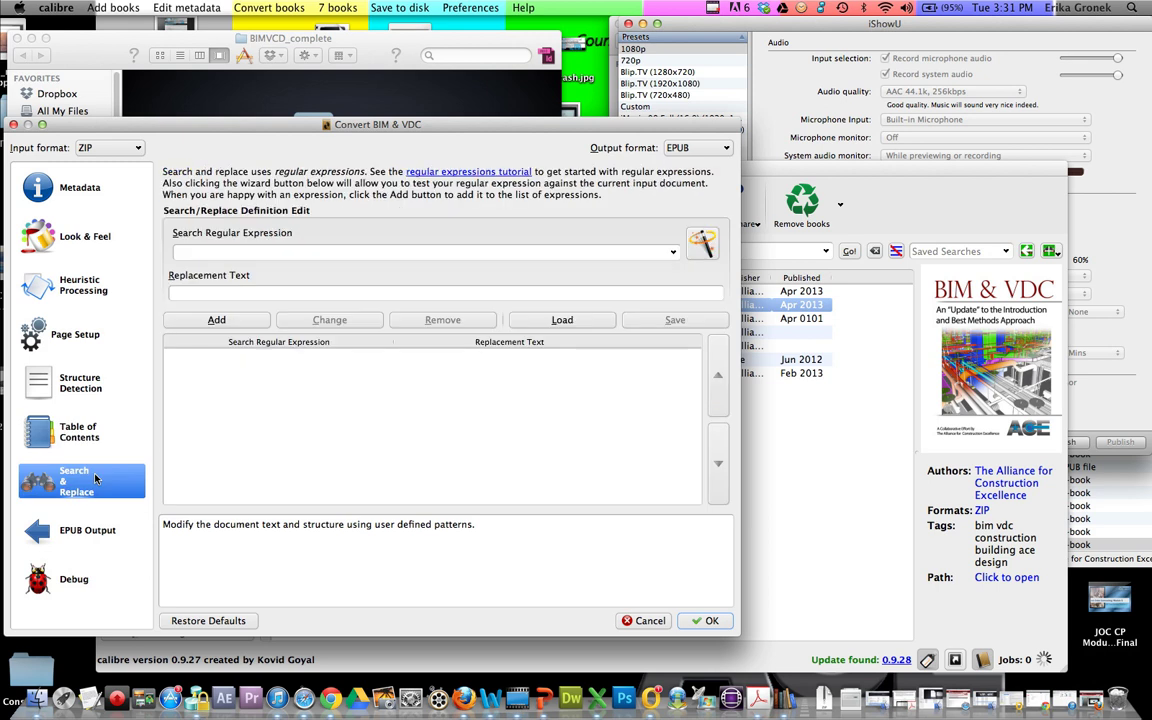
left_click(88, 530)
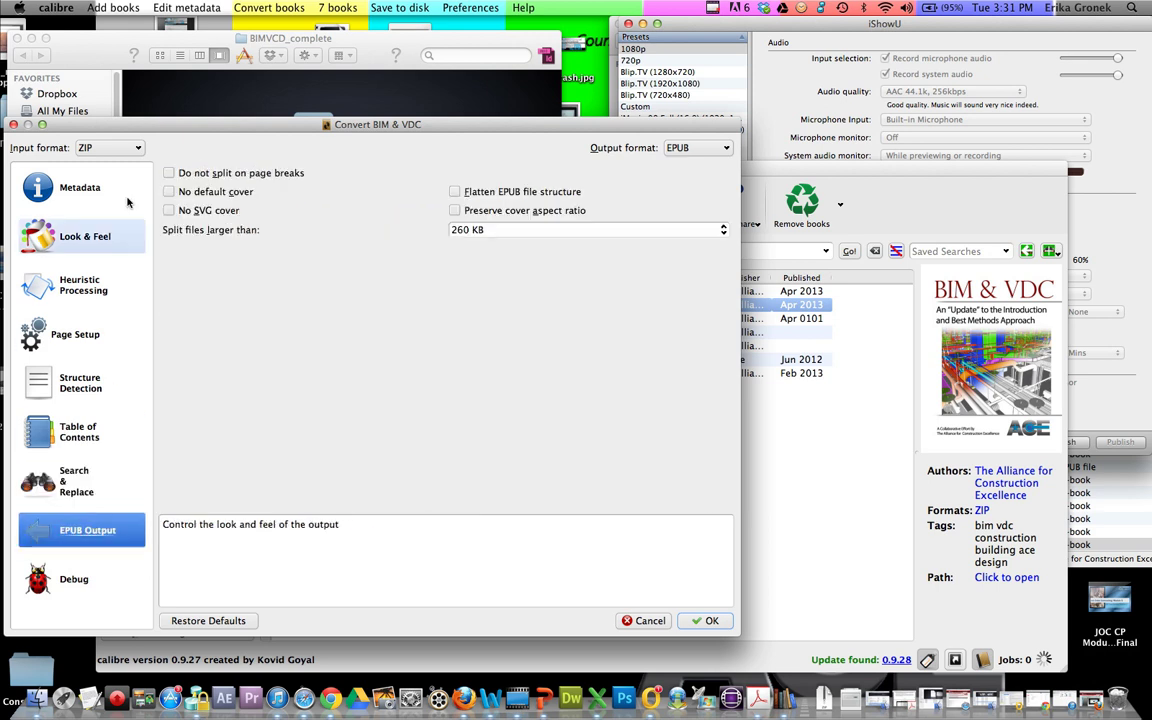
left_click(706, 621)
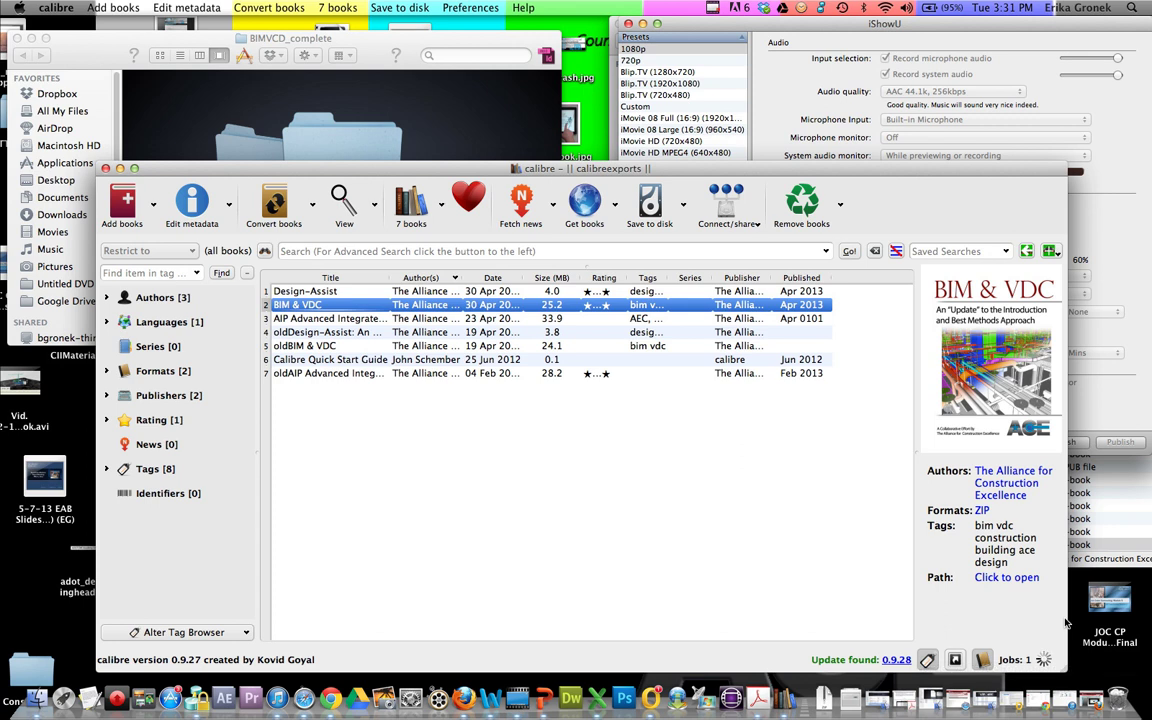
Switch to Finder, close the BIMVCD_complete folder window and bring the .epub search window fully into view.
left_click(1110, 565)
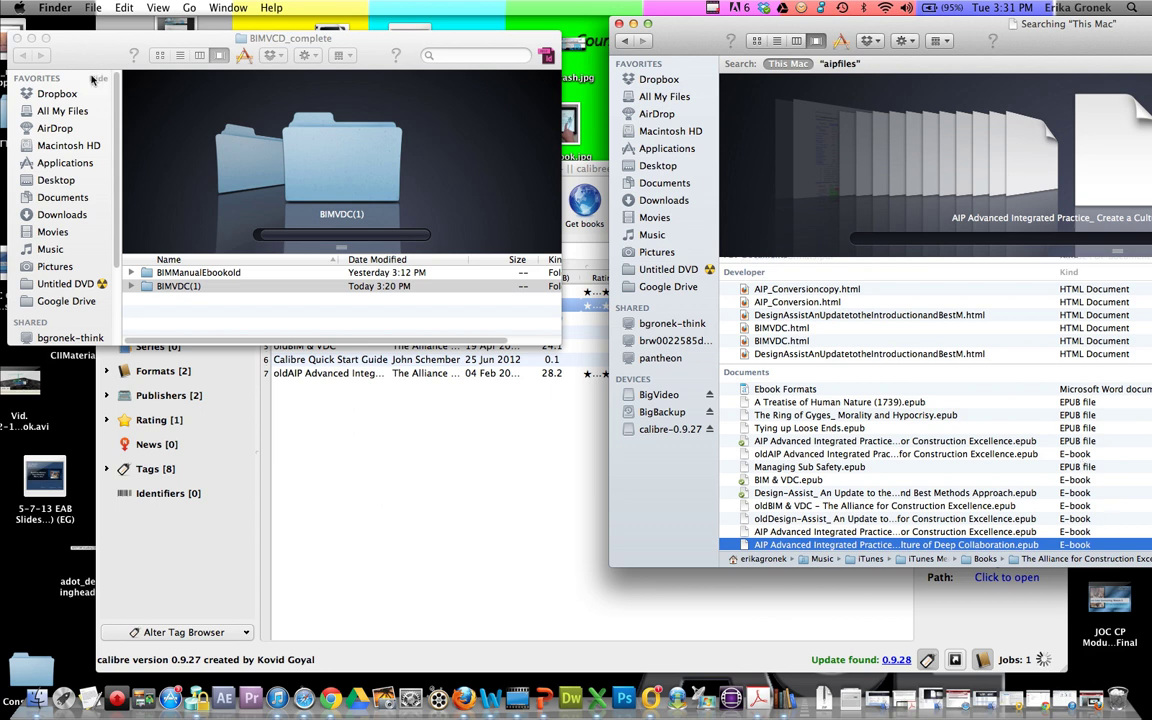
left_click(17, 38)
left_click_drag(812, 30, 333, 30)
left_click(828, 43)
key("super+a")
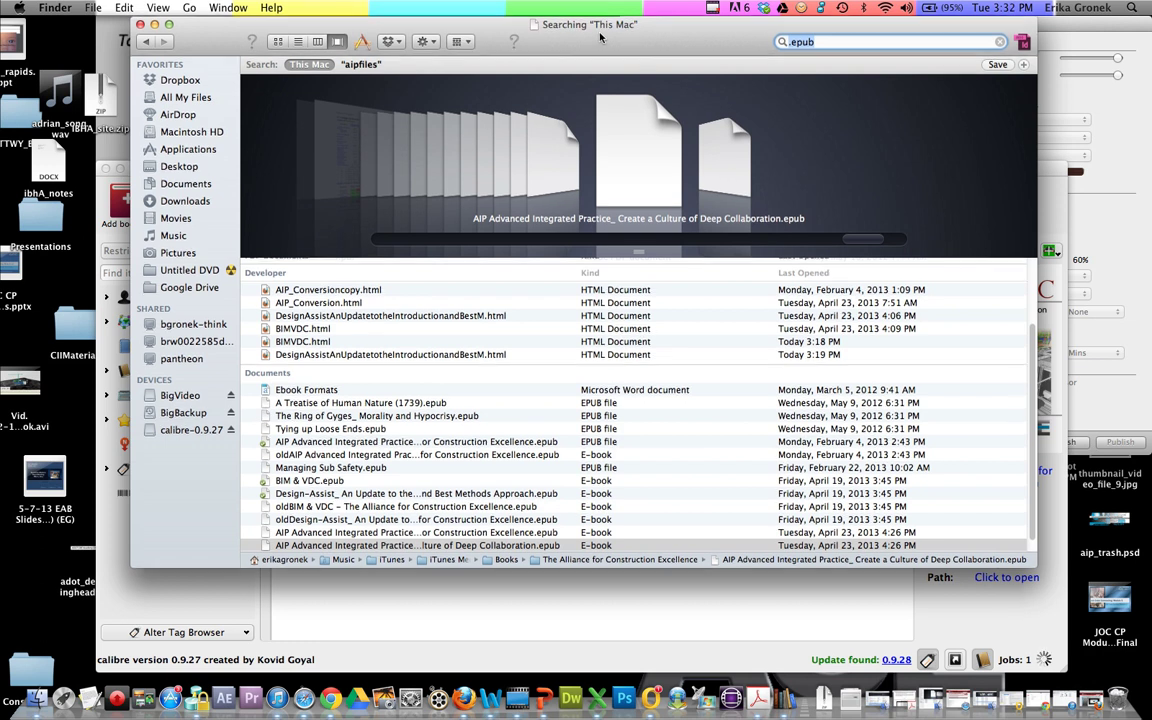
left_click_drag(598, 28, 774, 28)
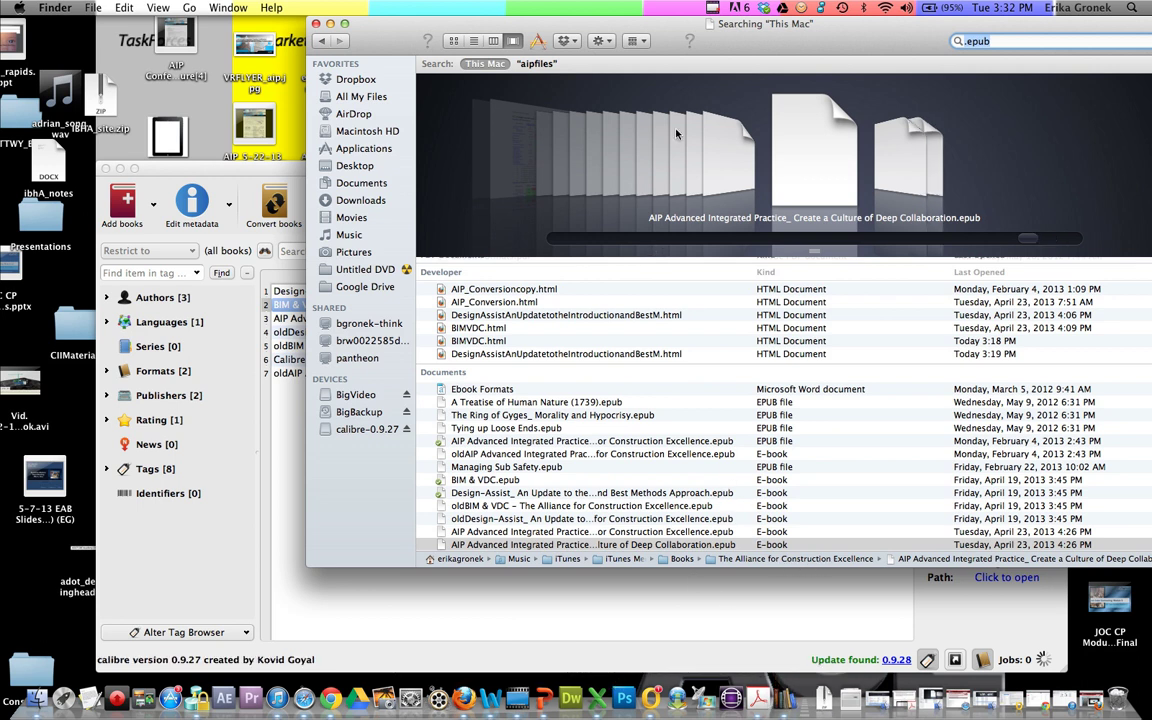
left_click(998, 36)
key("super+a")
left_click_drag(810, 30, 719, 30)
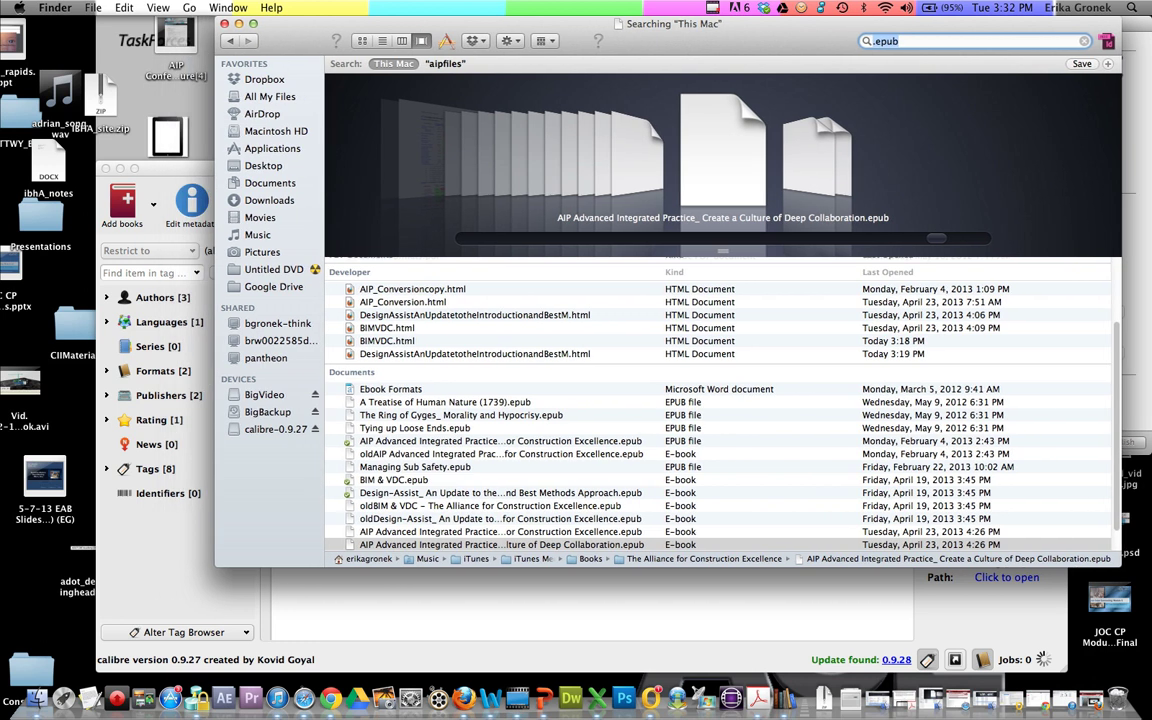
Open iTunes behind the Finder search window and select the "Design-Assist" and "BIM & VDC – The Alliance for Construction Excellence" EPUB files in Finder.
left_click(278, 698)
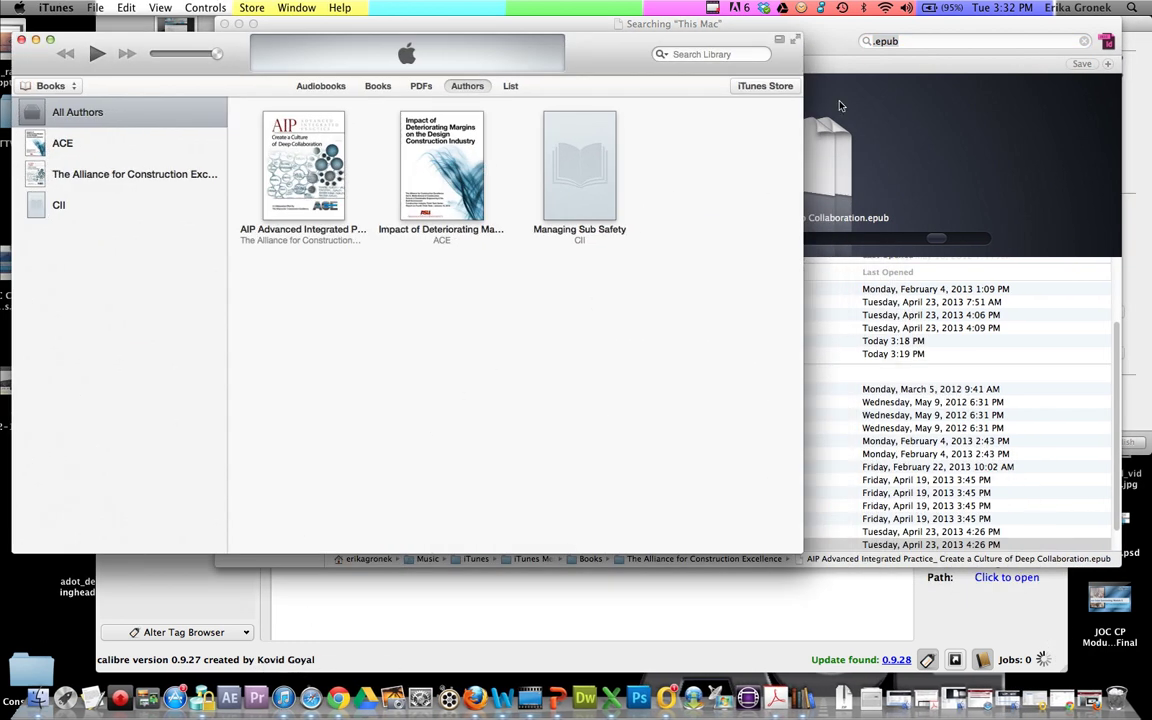
left_click(750, 29)
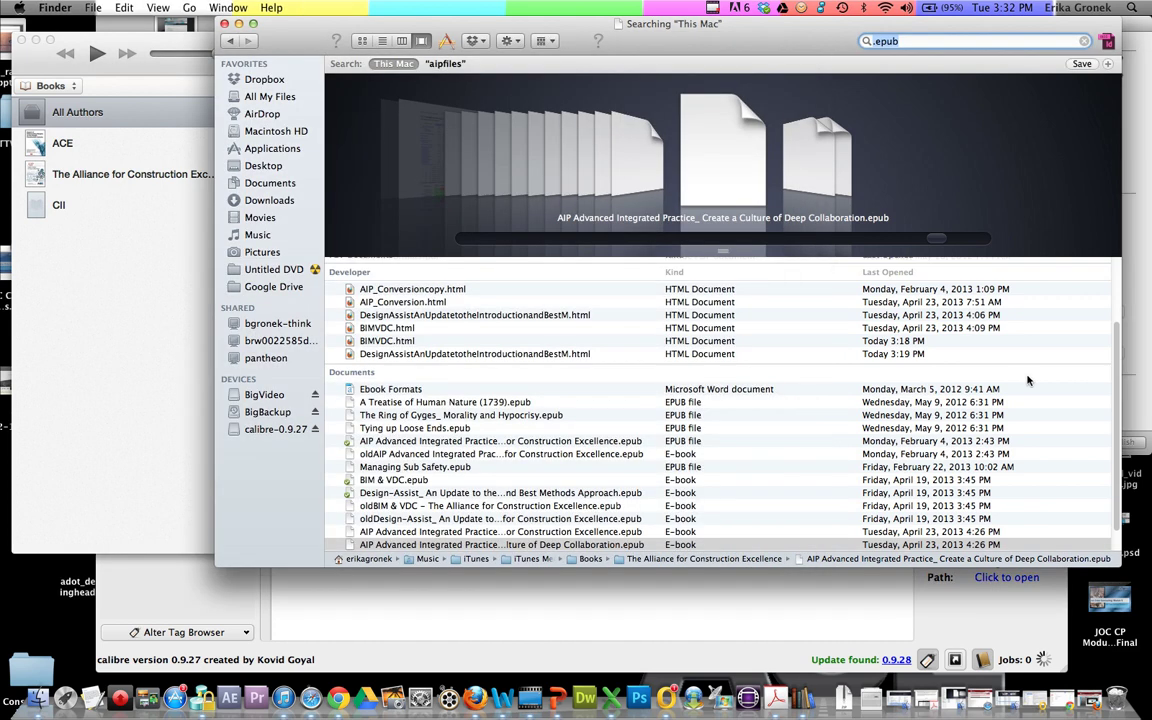
scroll(1113, 413, "down", 2)
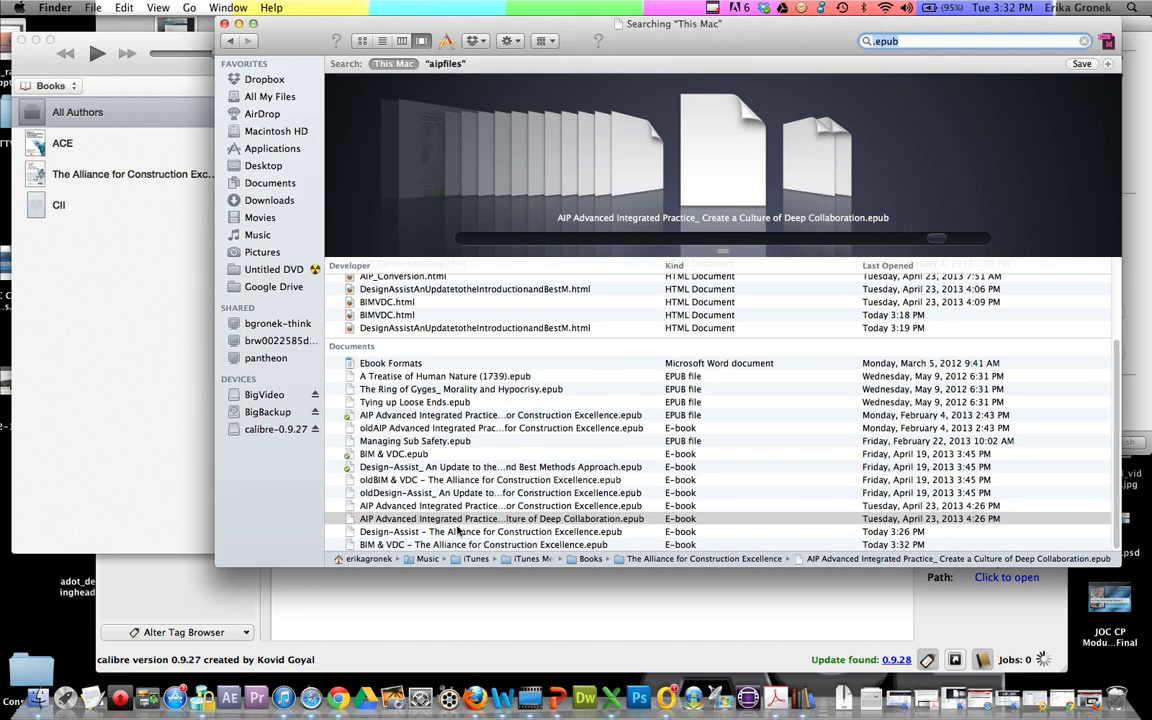
left_click(350, 519)
left_click(355, 532)
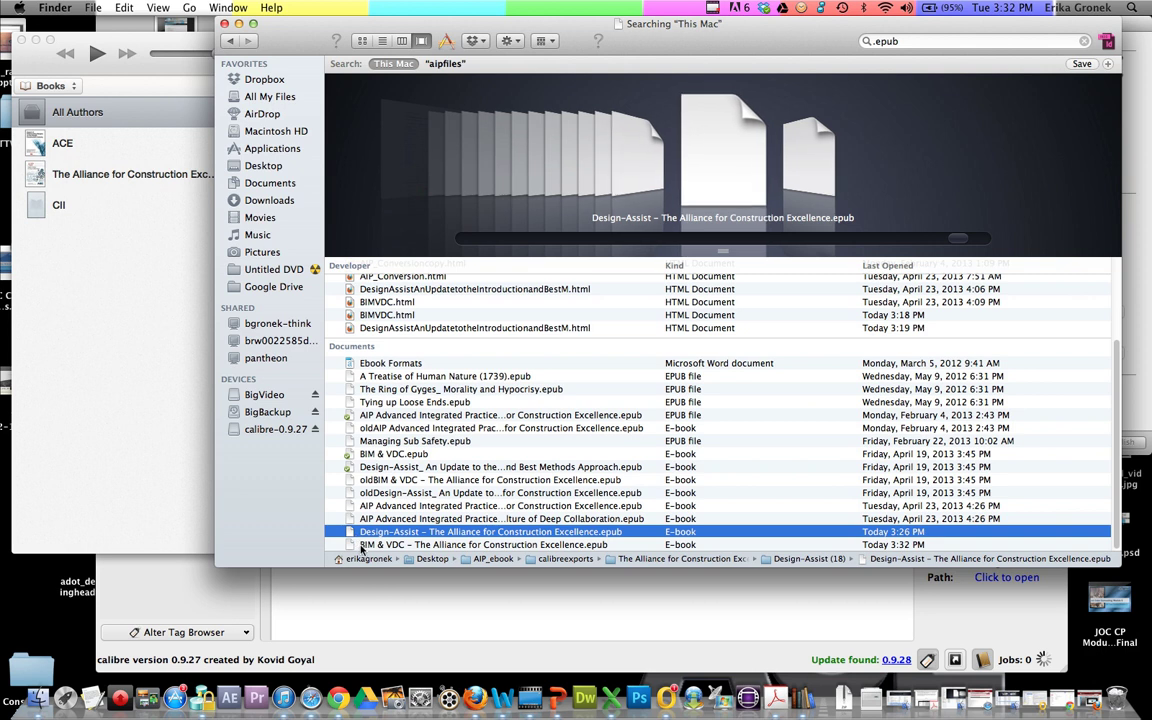
left_click(353, 545, "shift")
Move the Finder window aside, add the two selected EPUB files to the iTunes Books library and bring iTunes to the front.
left_click_drag(293, 16, 666, 14)
left_click_drag(726, 532, 423, 424)
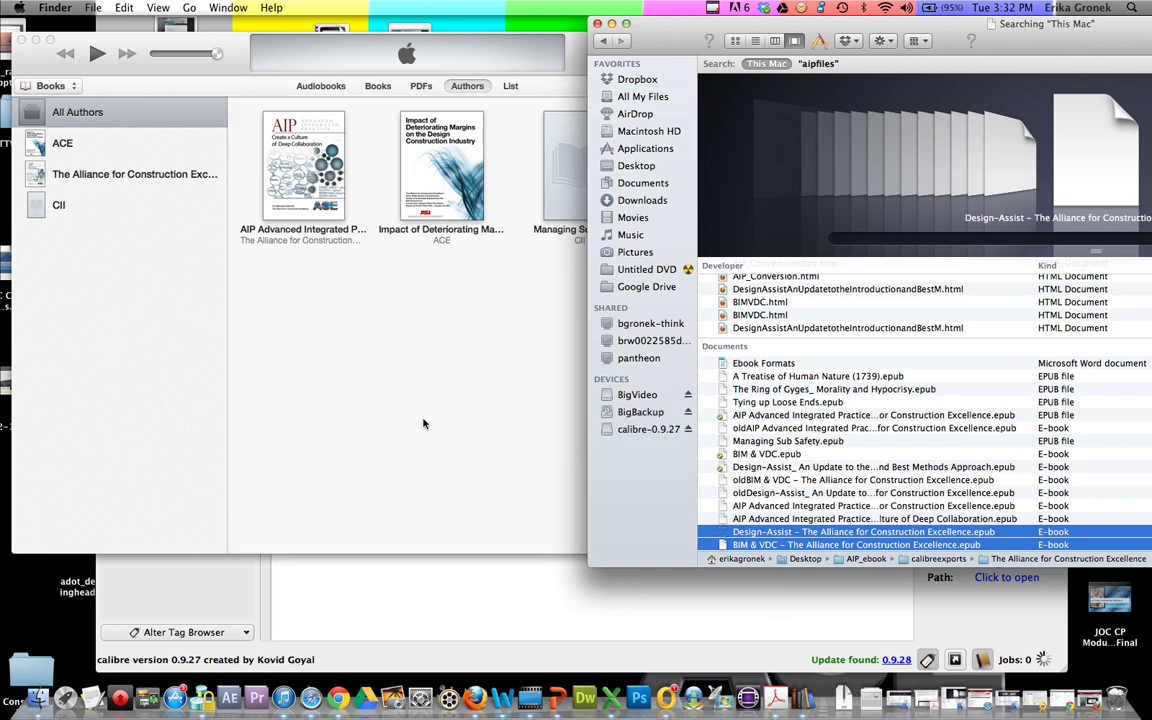
left_click(232, 52)
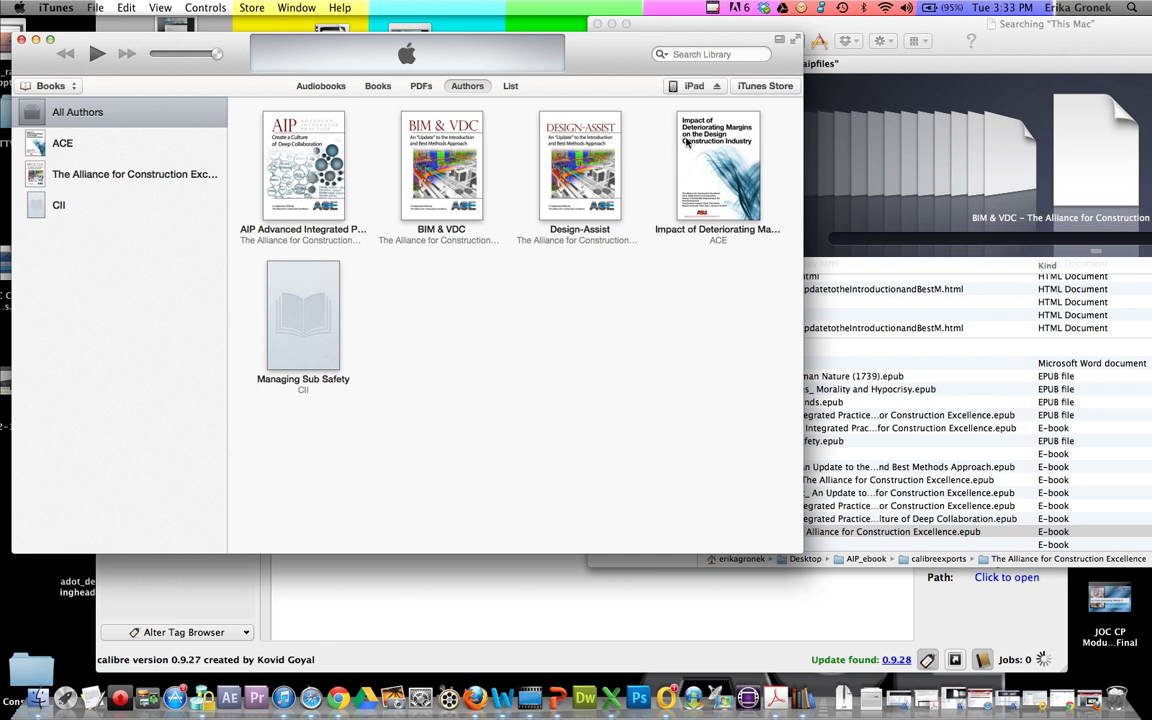
Postpone the iPad software update and cancel the Dropbox camera upload so the iPad can sync its books.
left_click(665, 276)
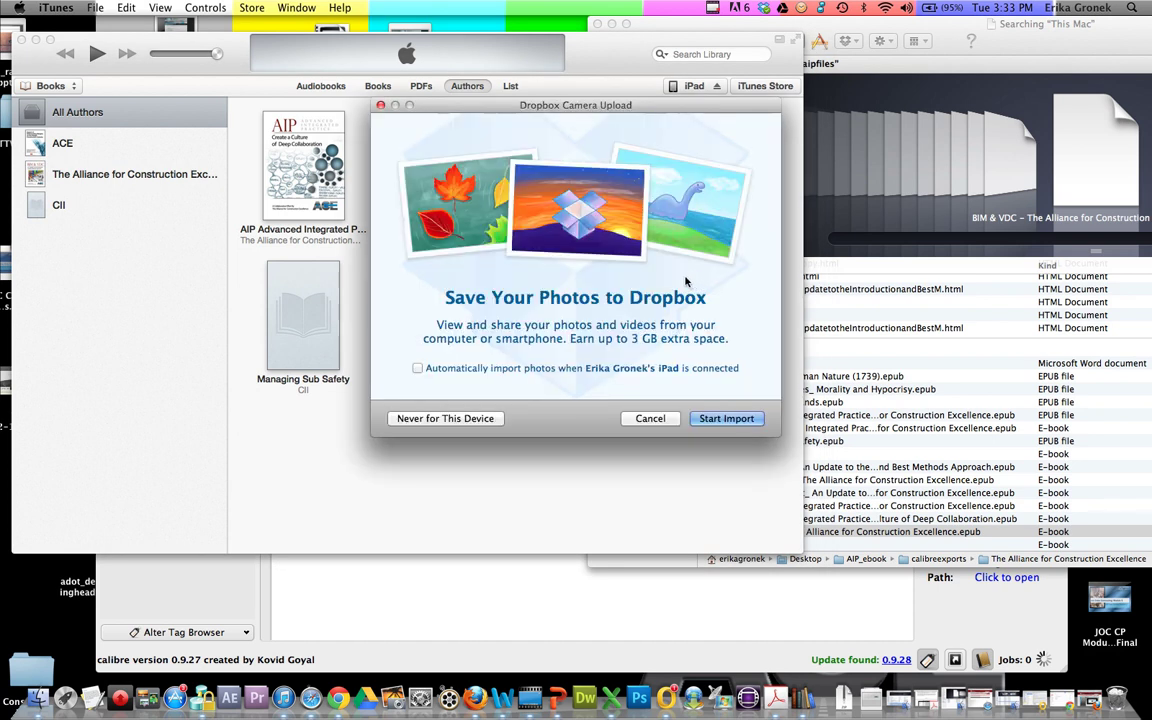
left_click(650, 419)
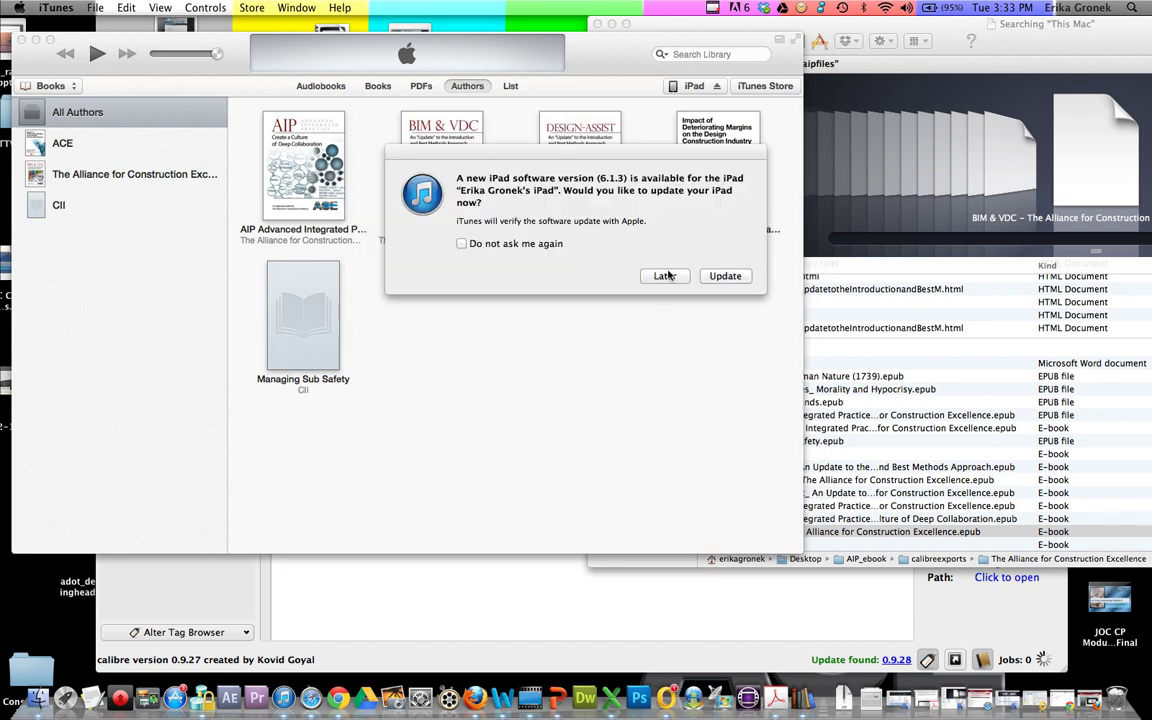
left_click(665, 275)
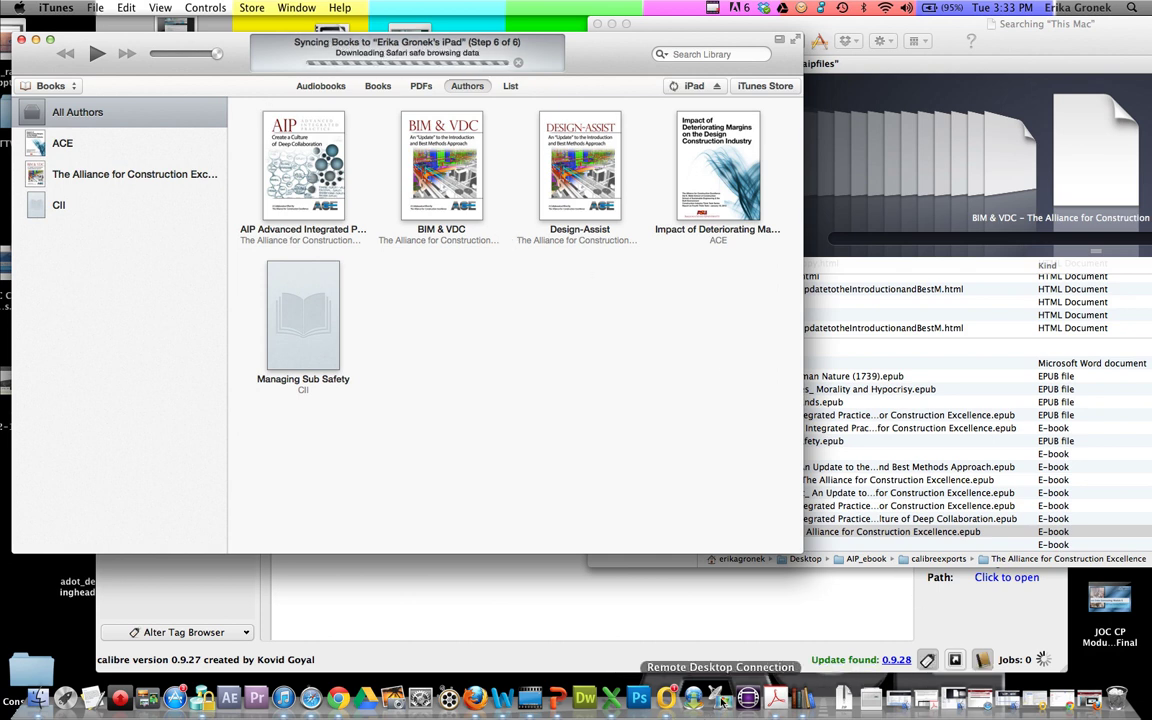
left_click(476, 697)
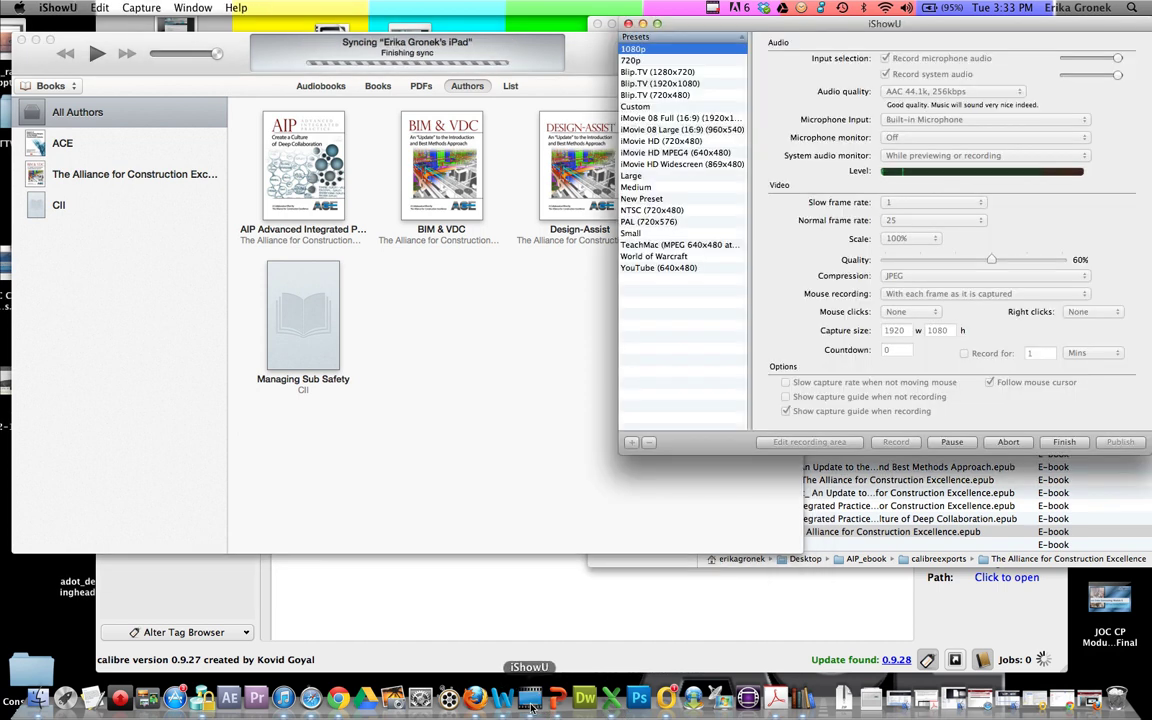